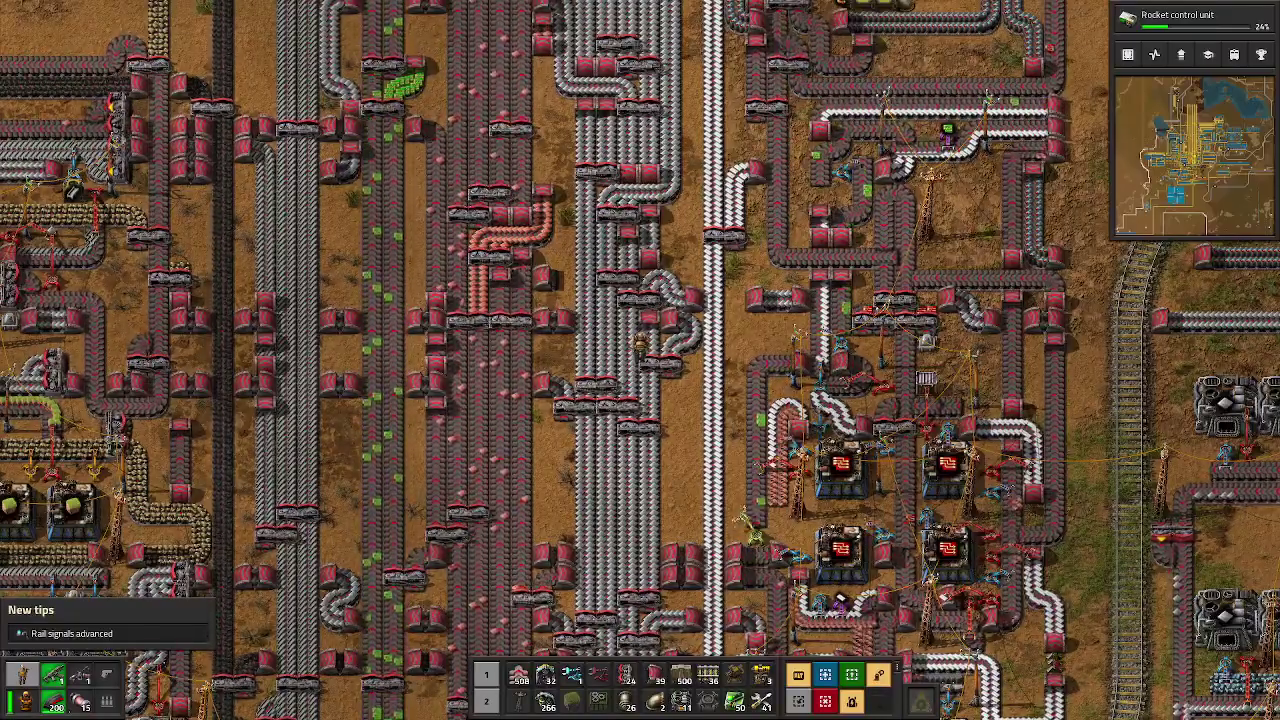
Switch from the game to OBS and bring up the VTube Studio window to show the avatar.
{"action": "key", "text": "alt+Tab"}
{"action": "left_click_drag", "start_coordinate": [578, 213], "coordinate": [590, 3]}
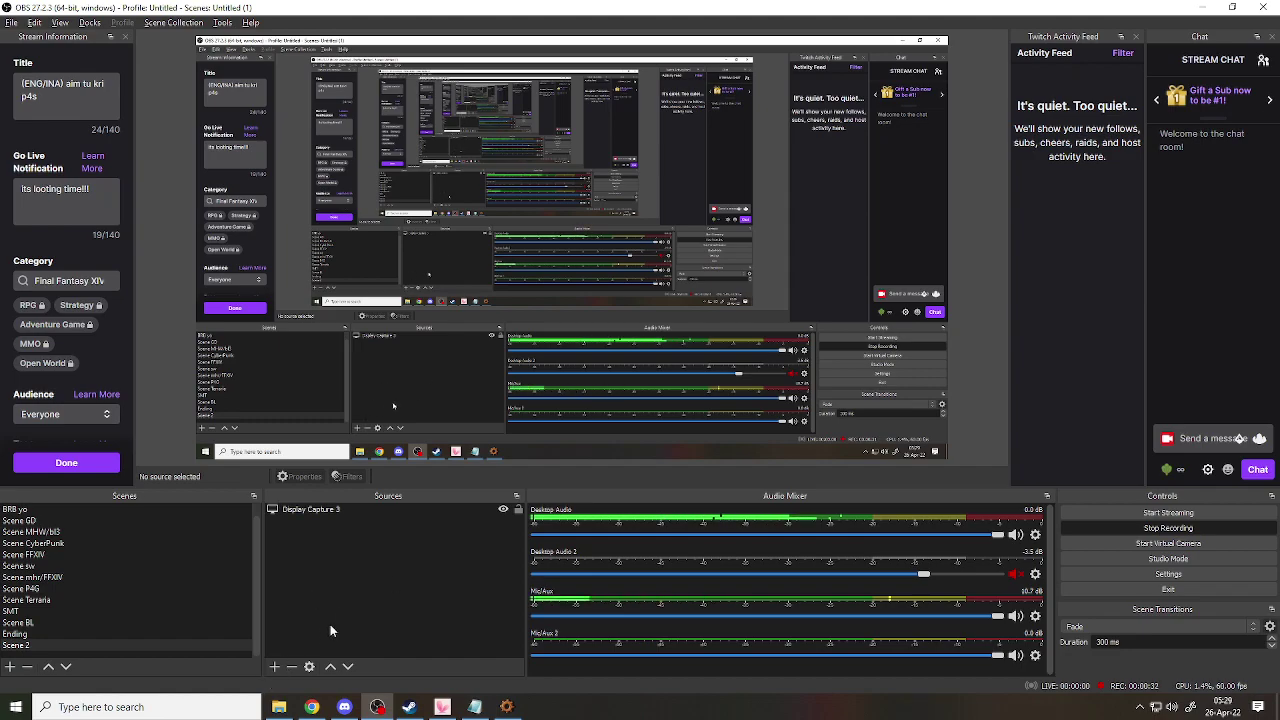
{"action": "left_click", "coordinate": [449, 709]}
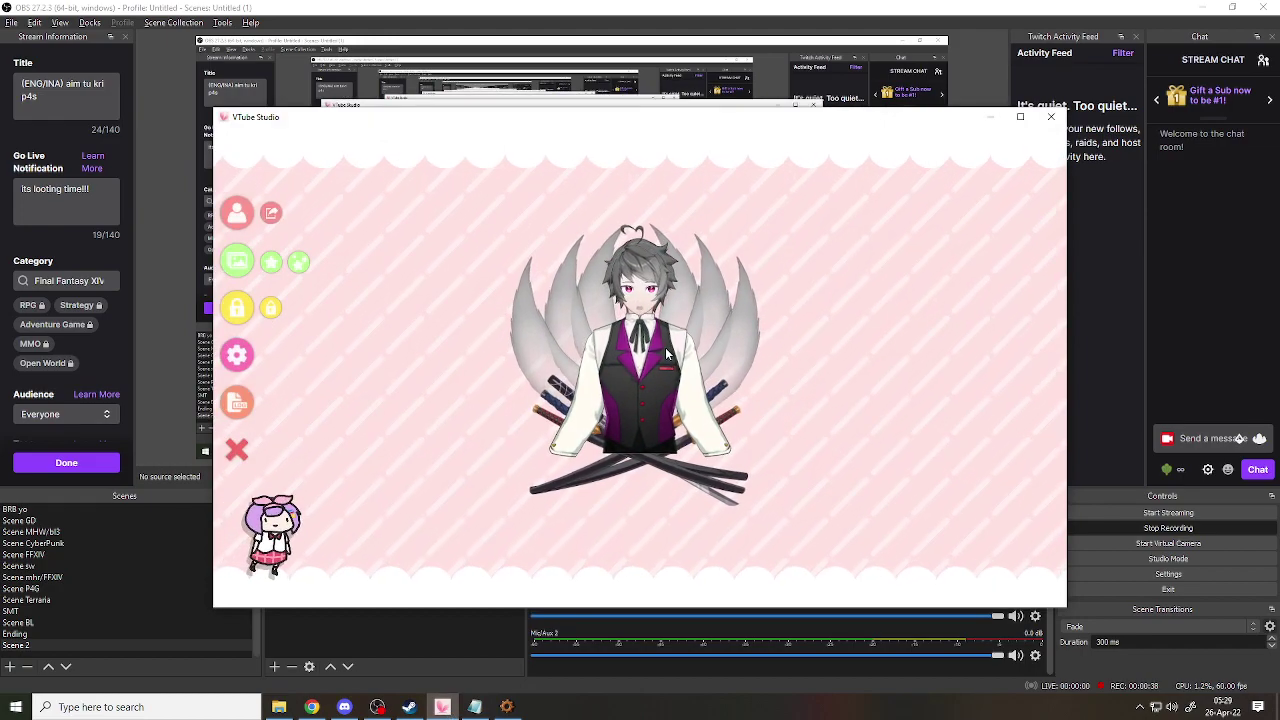
{"action": "mouse_move", "coordinate": [740, 127]}
{"action": "left_mouse_down"}
{"action": "mouse_move", "coordinate": [694, 57]}
{"action": "mouse_move", "coordinate": [727, 112]}
{"action": "left_mouse_up"}
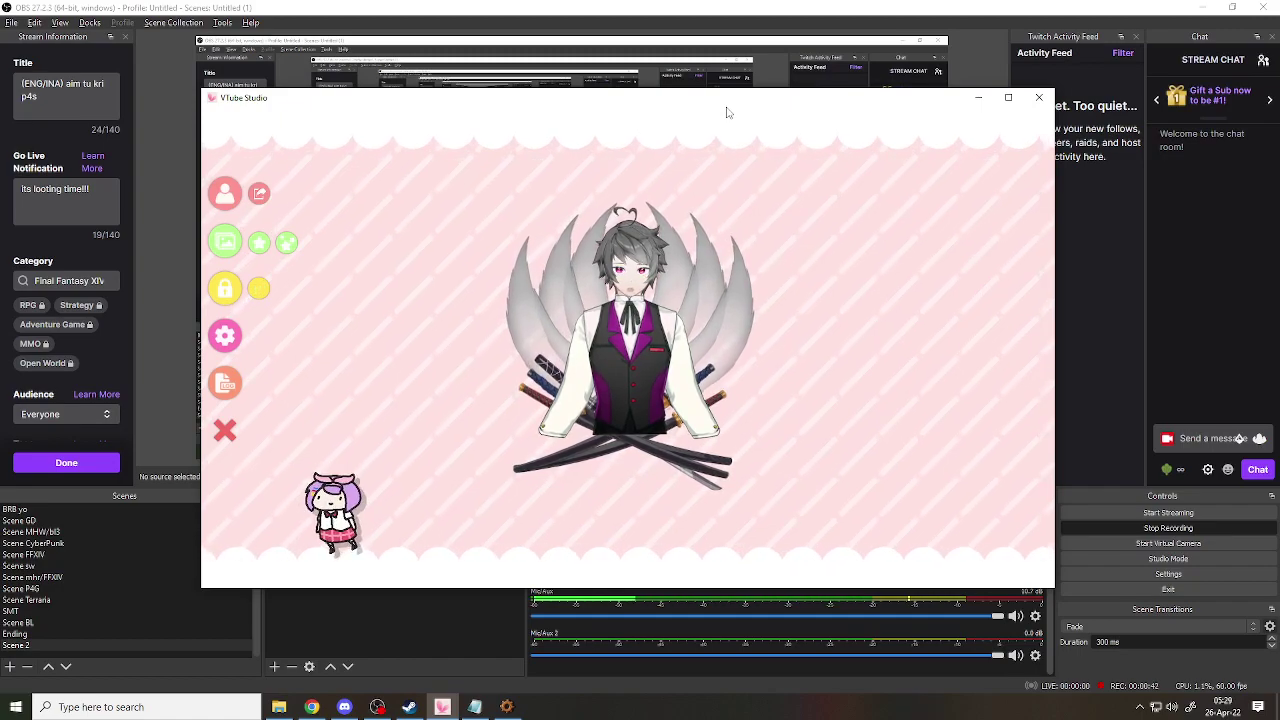
Return to OBS and add a new Game Capture source named "vtube studio" to Scene 2.
{"action": "left_click", "coordinate": [315, 600]}
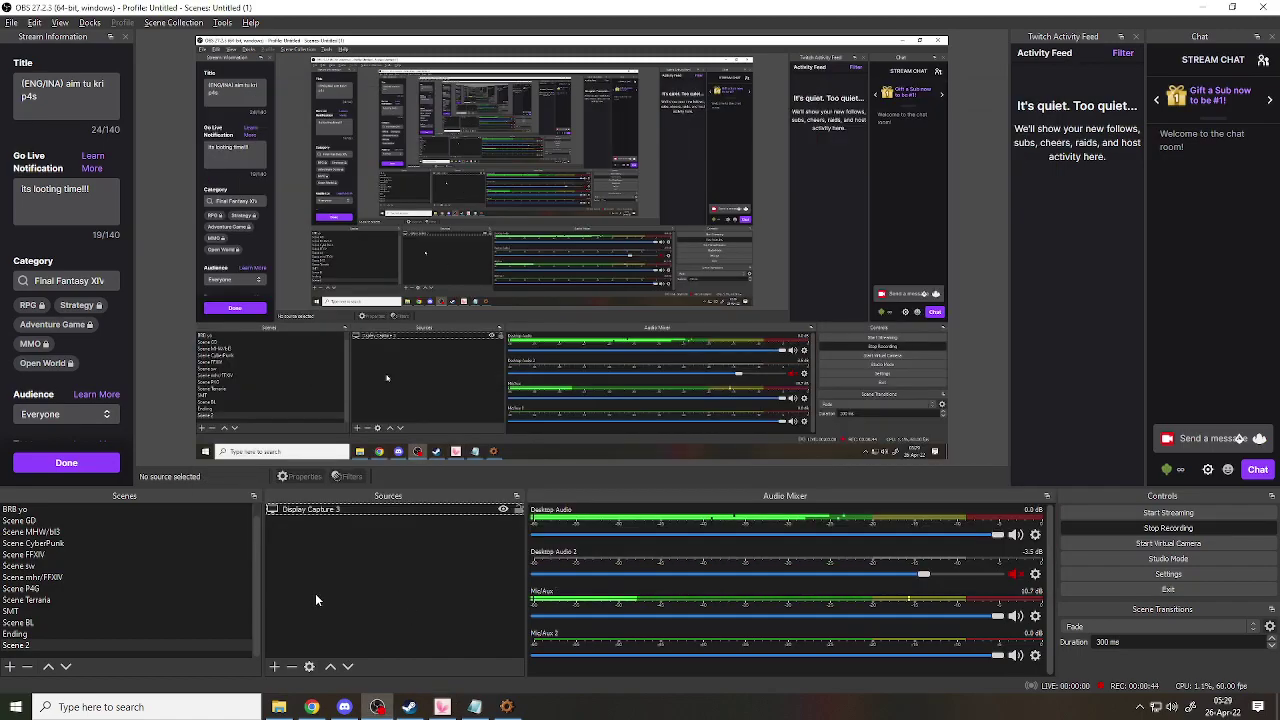
{"action": "left_click", "coordinate": [275, 668]}
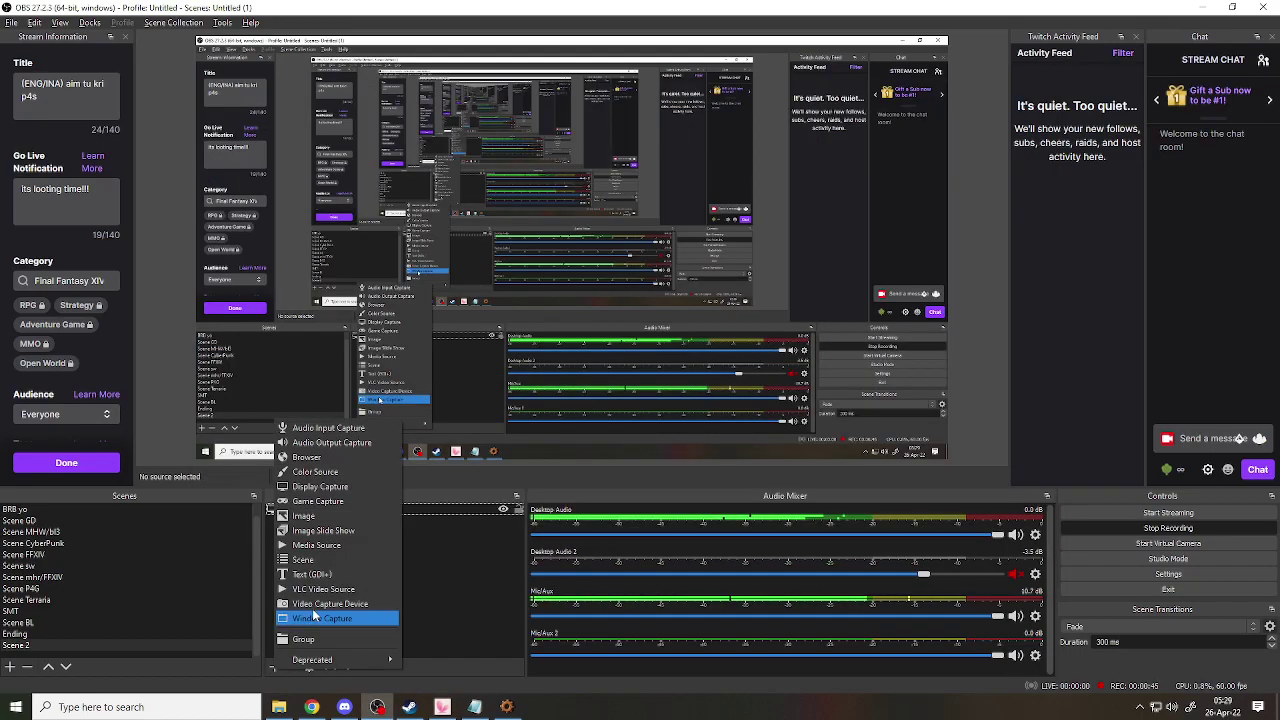
{"action": "left_click", "coordinate": [337, 502]}
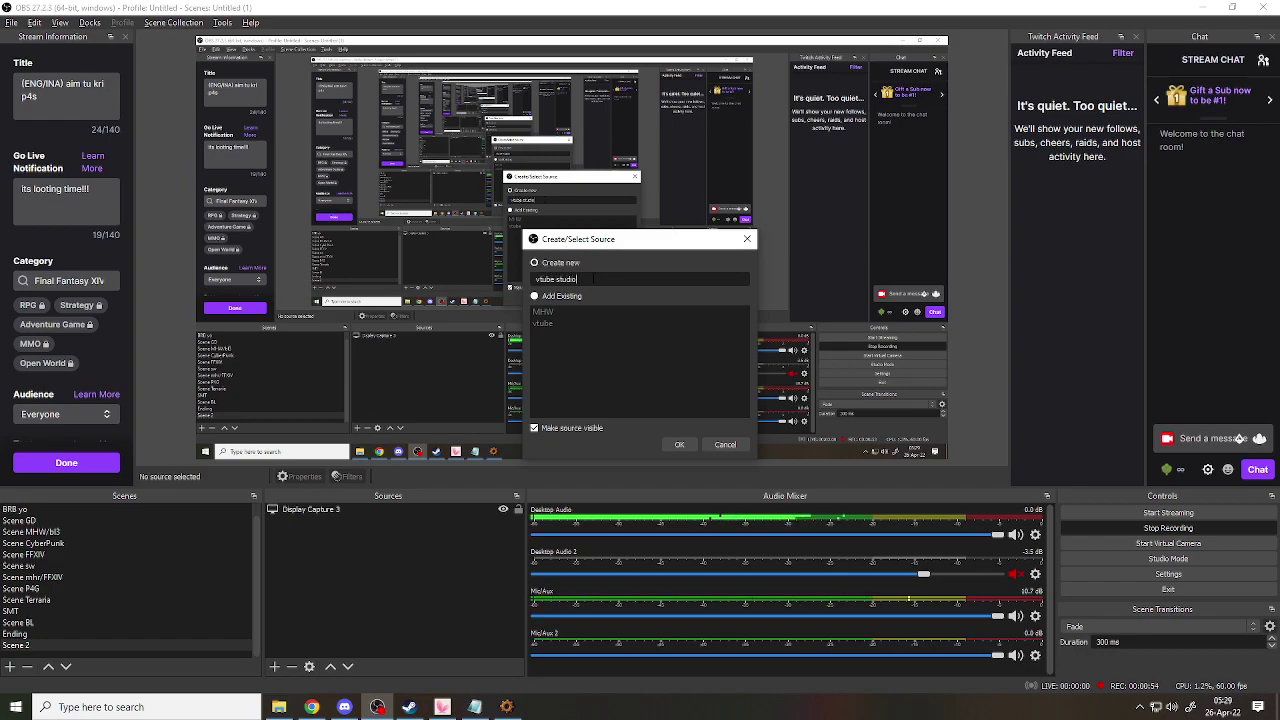
{"action": "left_click", "coordinate": [687, 447]}
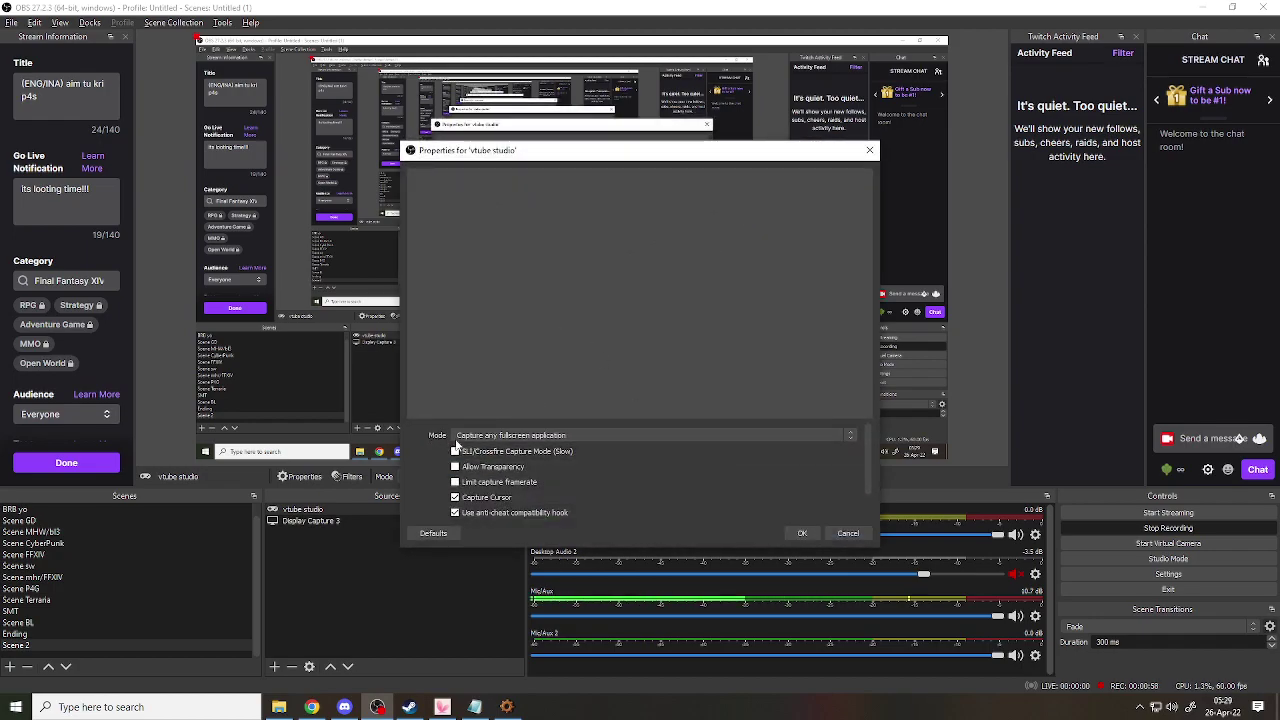
Set the source to capture a specific window, choosing [VTube Studio.exe]: VTube Studio, and accept the properties.
{"action": "left_click", "coordinate": [502, 437]}
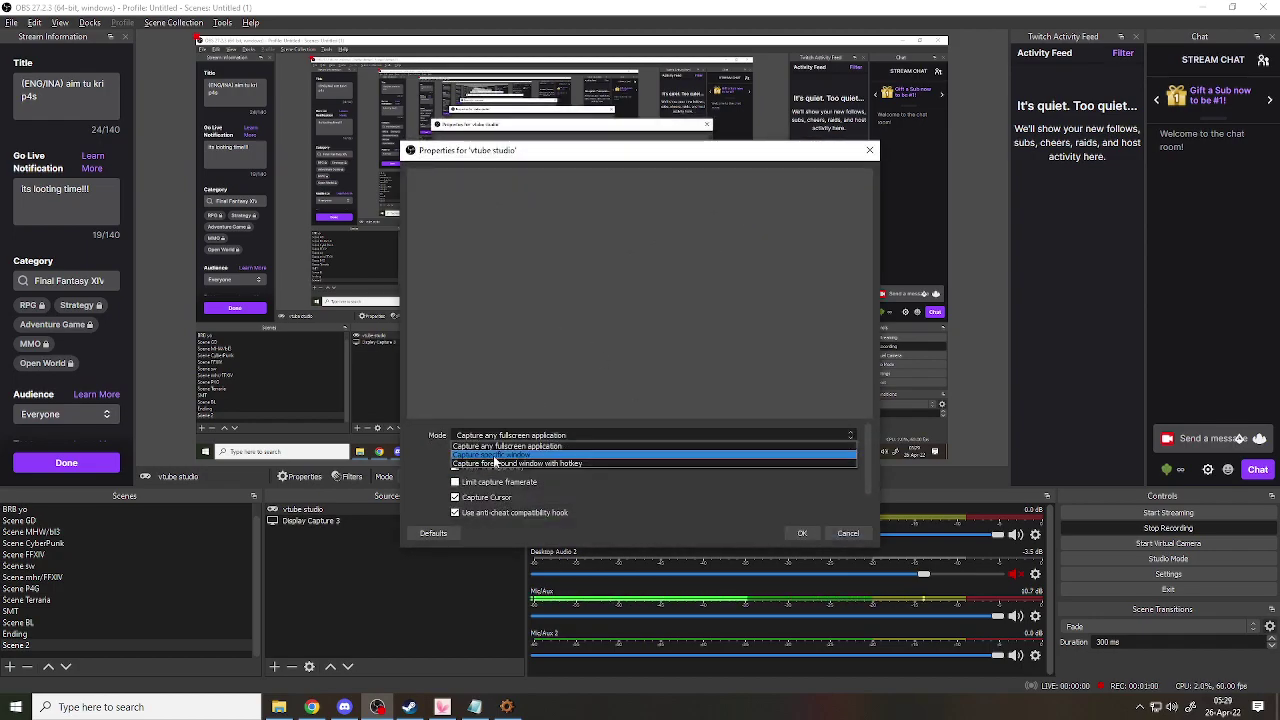
{"action": "left_click", "coordinate": [508, 456]}
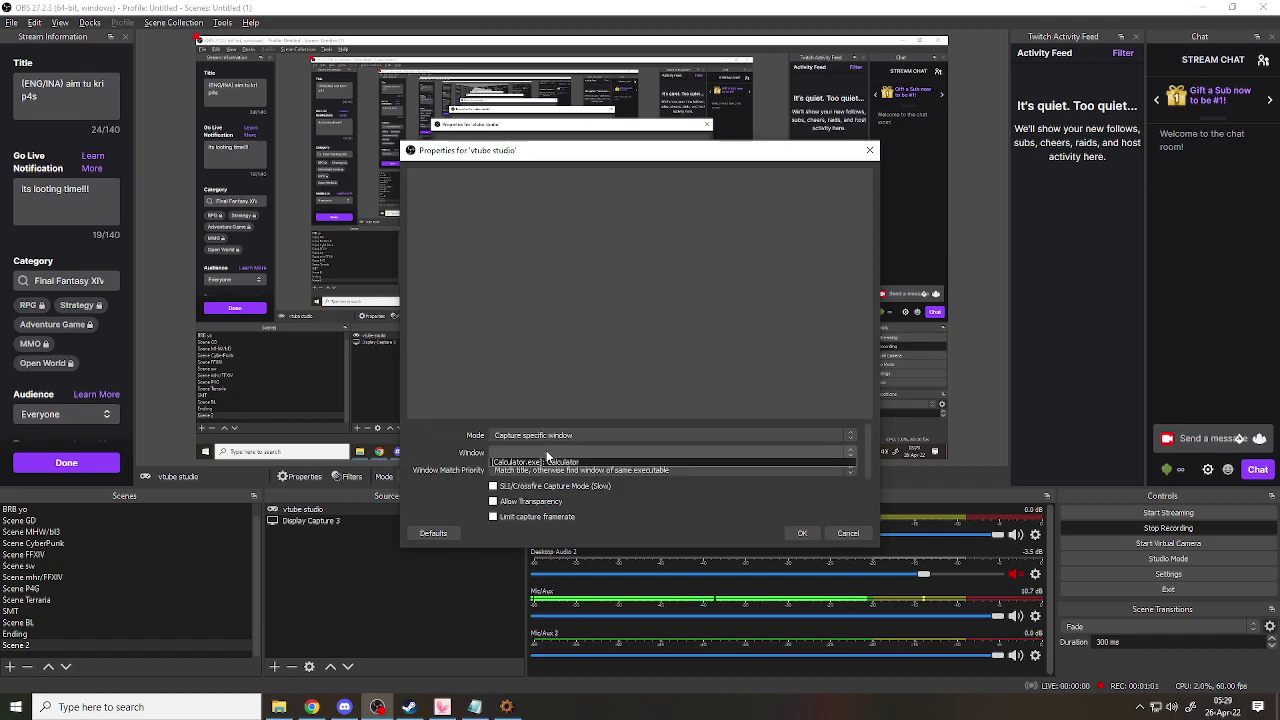
{"action": "left_click", "coordinate": [546, 451]}
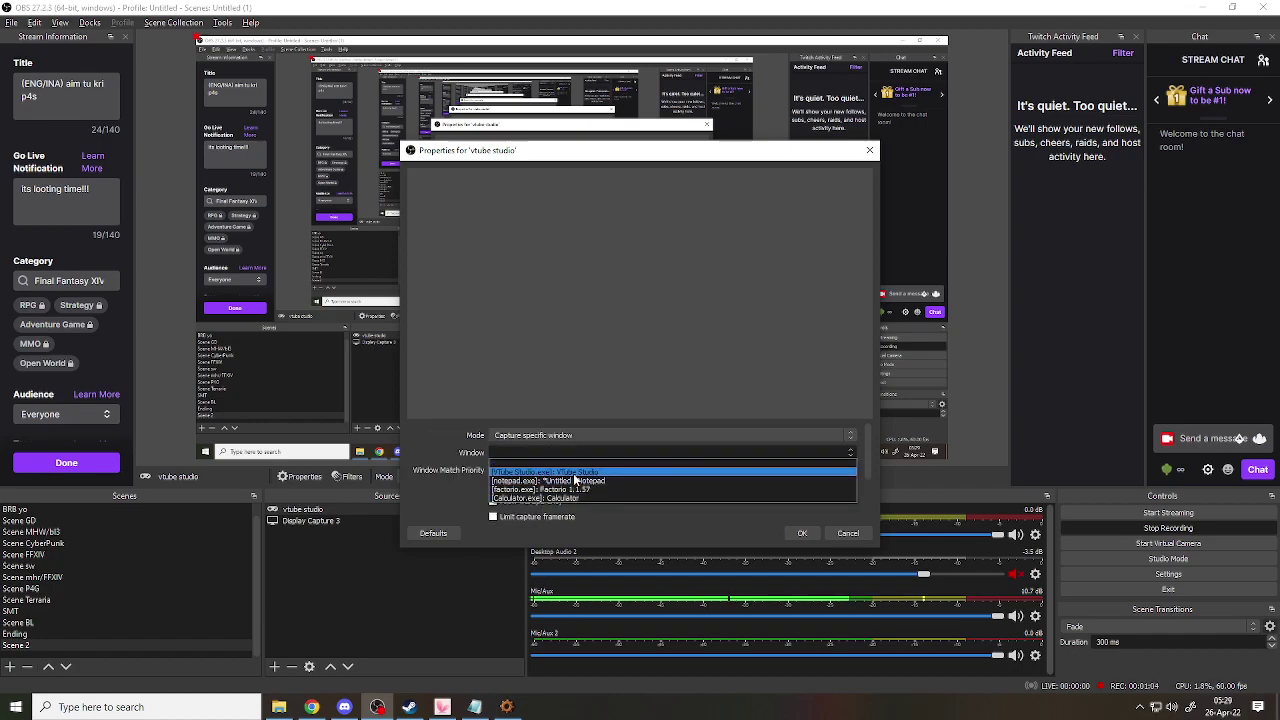
{"action": "left_click", "coordinate": [580, 472]}
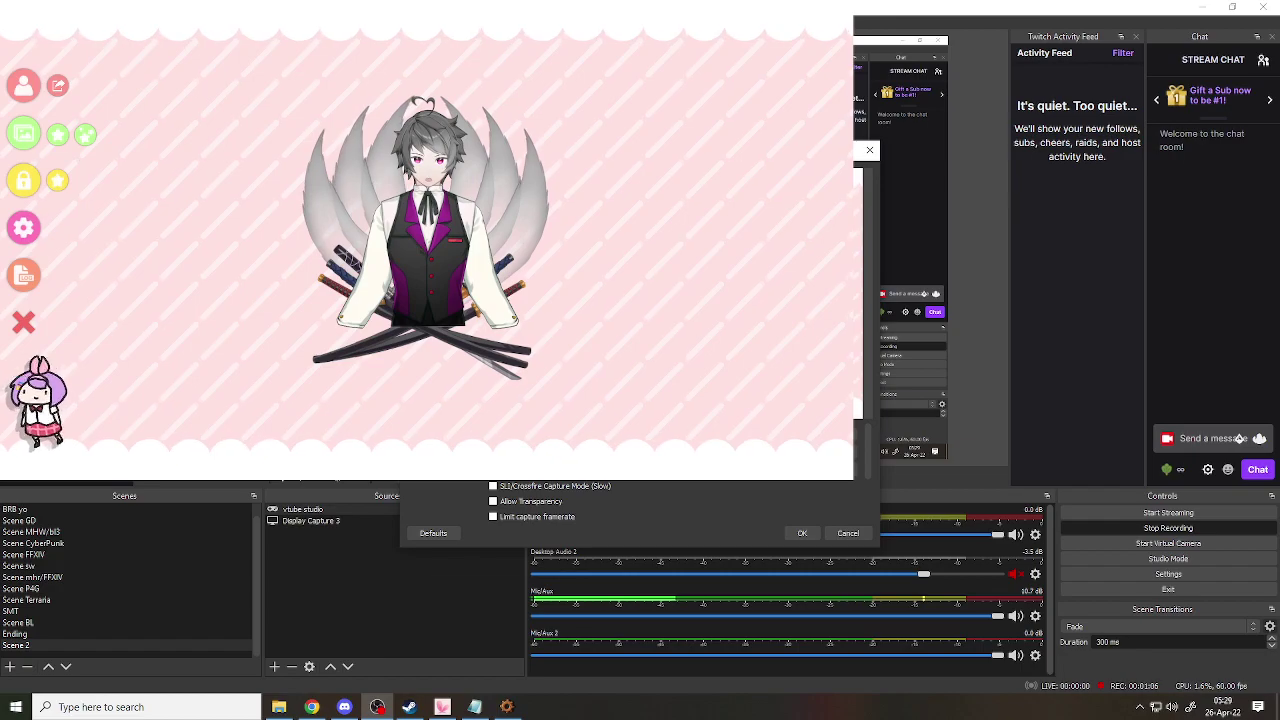
{"action": "left_click", "coordinate": [802, 533]}
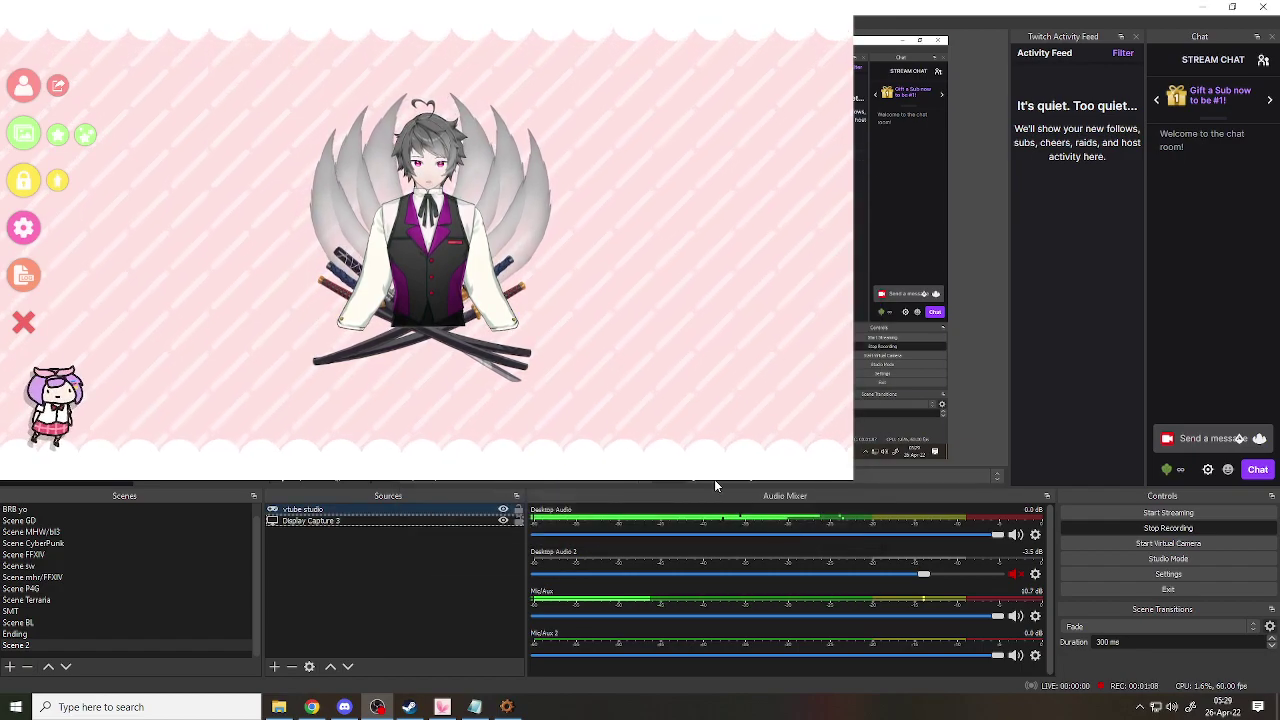
Move the avatar capture to the lower-left corner of the canvas and return to the Factorio game.
{"action": "left_click_drag", "start_coordinate": [480, 212], "coordinate": [692, 332]}
{"action": "left_click_drag", "start_coordinate": [684, 255], "coordinate": [412, 385]}
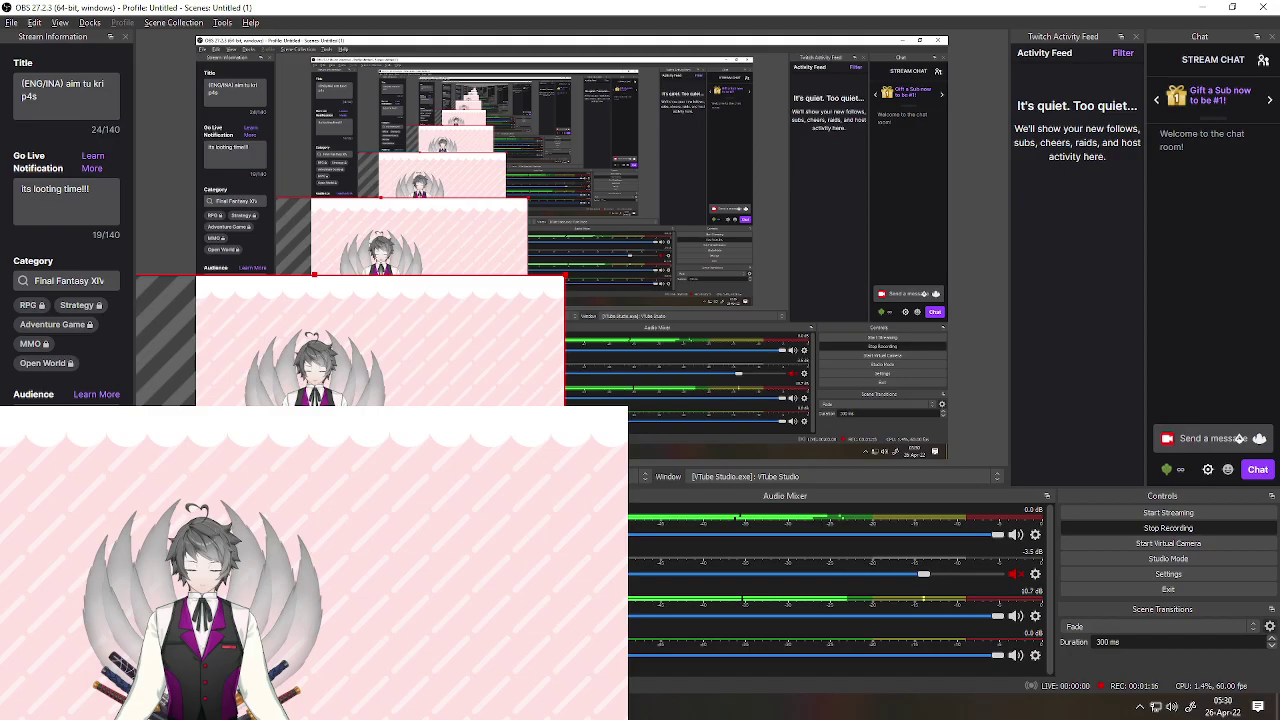
{"action": "left_click_drag", "start_coordinate": [773, 10], "coordinate": [0, 110]}
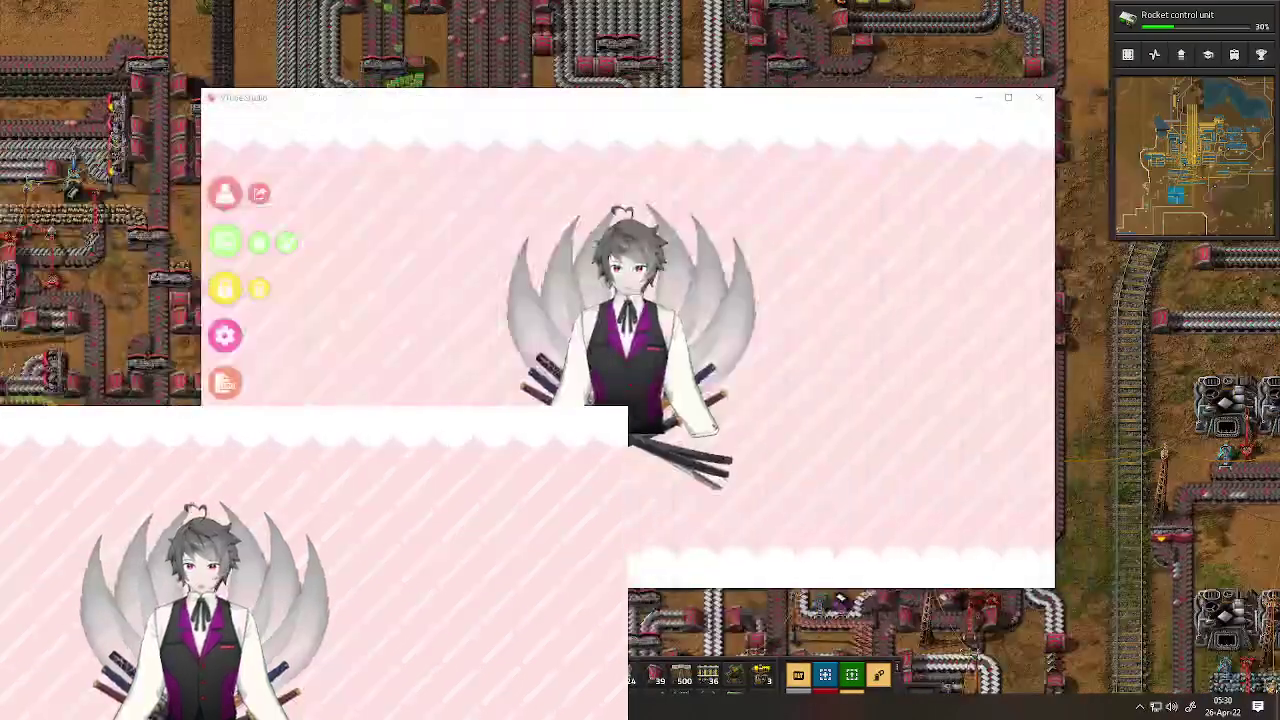
{"action": "left_click", "coordinate": [978, 97]}
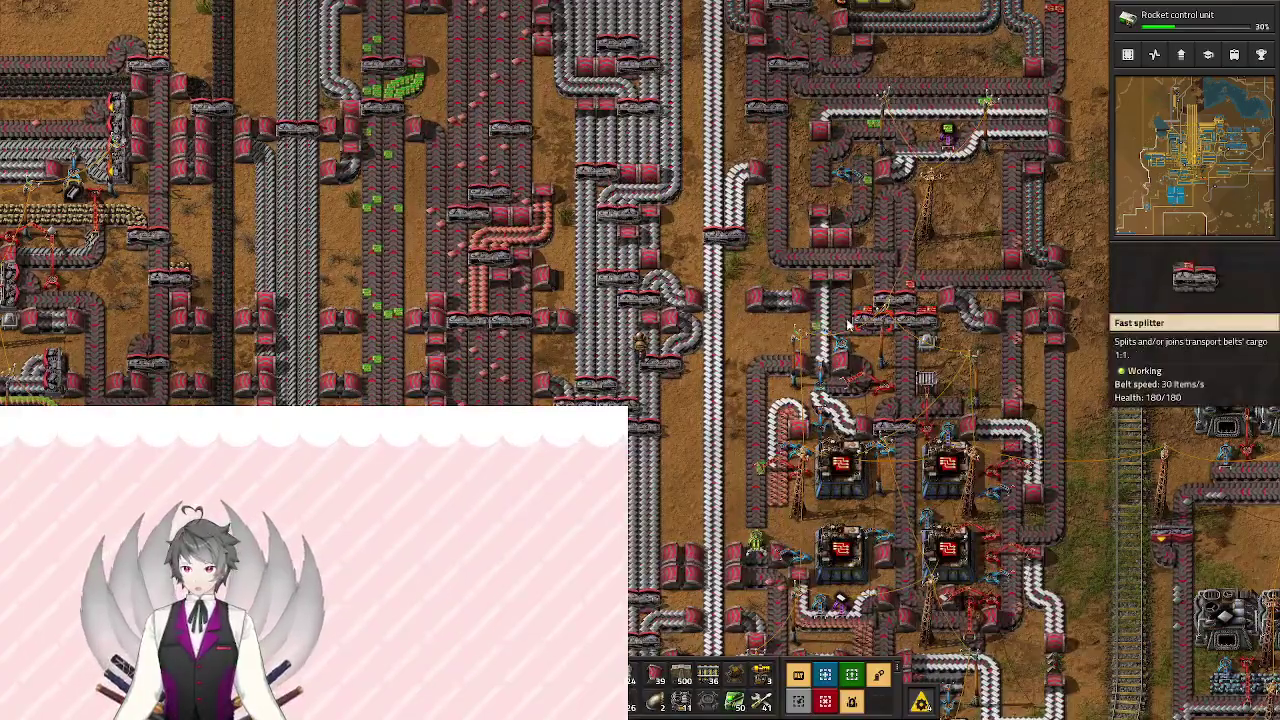
Walk the character around the factory to preview the avatar overlay with its opaque background.
{"action": "key", "text": "d"}
{"action": "key", "text": "w"}
{"action": "key", "text": "w"}
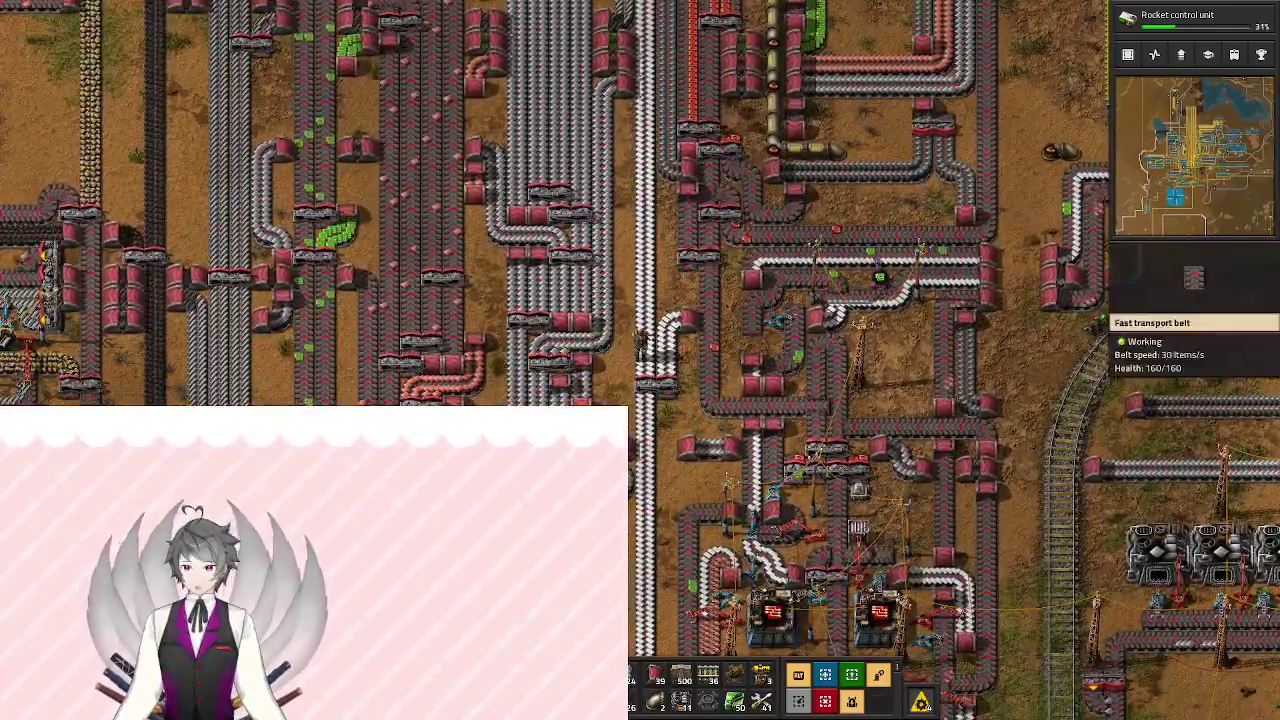
{"action": "key", "text": "s"}
{"action": "key", "text": "a"}
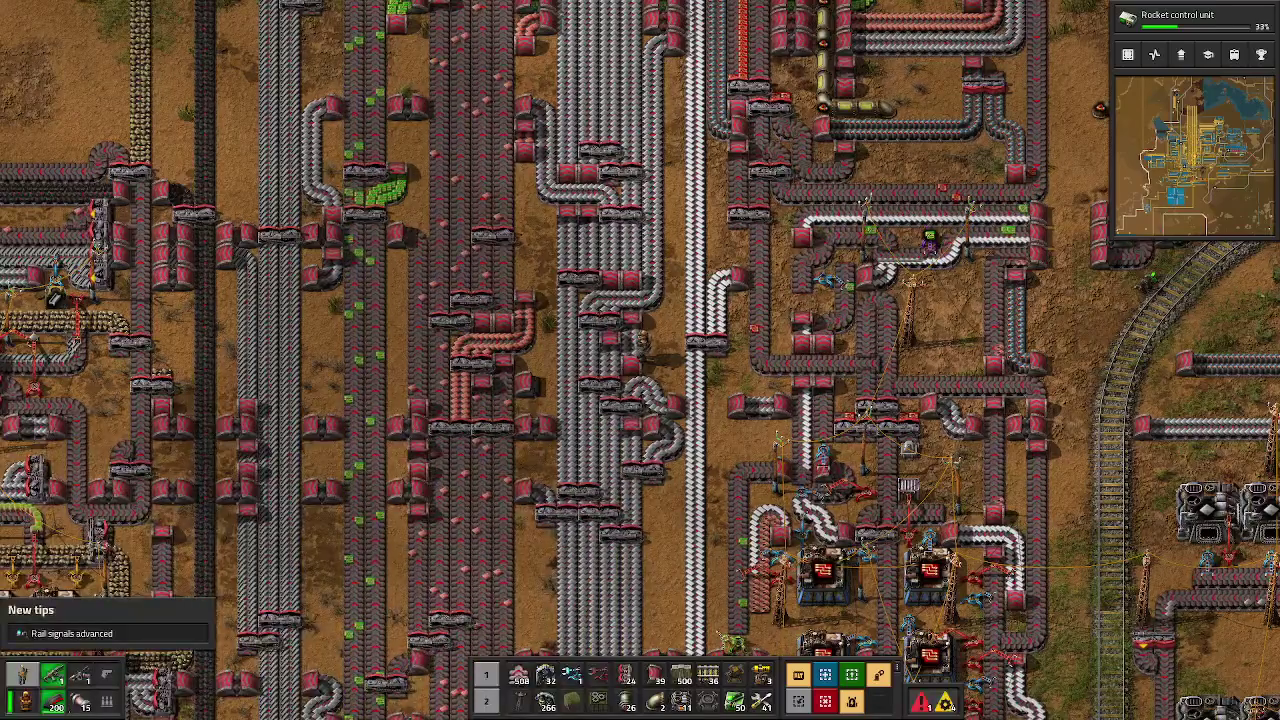
Switch to VTube Studio, change its background to ColorPicker, and minimize the window.
{"action": "key", "text": "alt+Tab"}
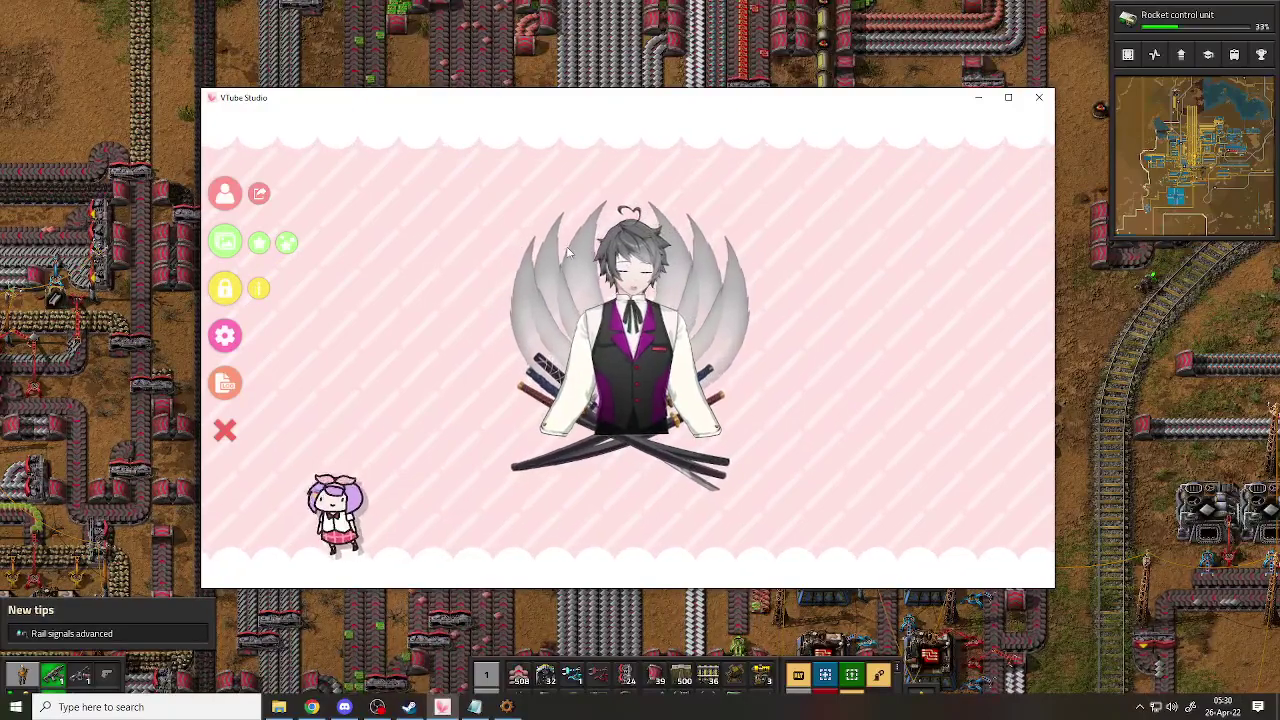
{"action": "left_click", "coordinate": [227, 245]}
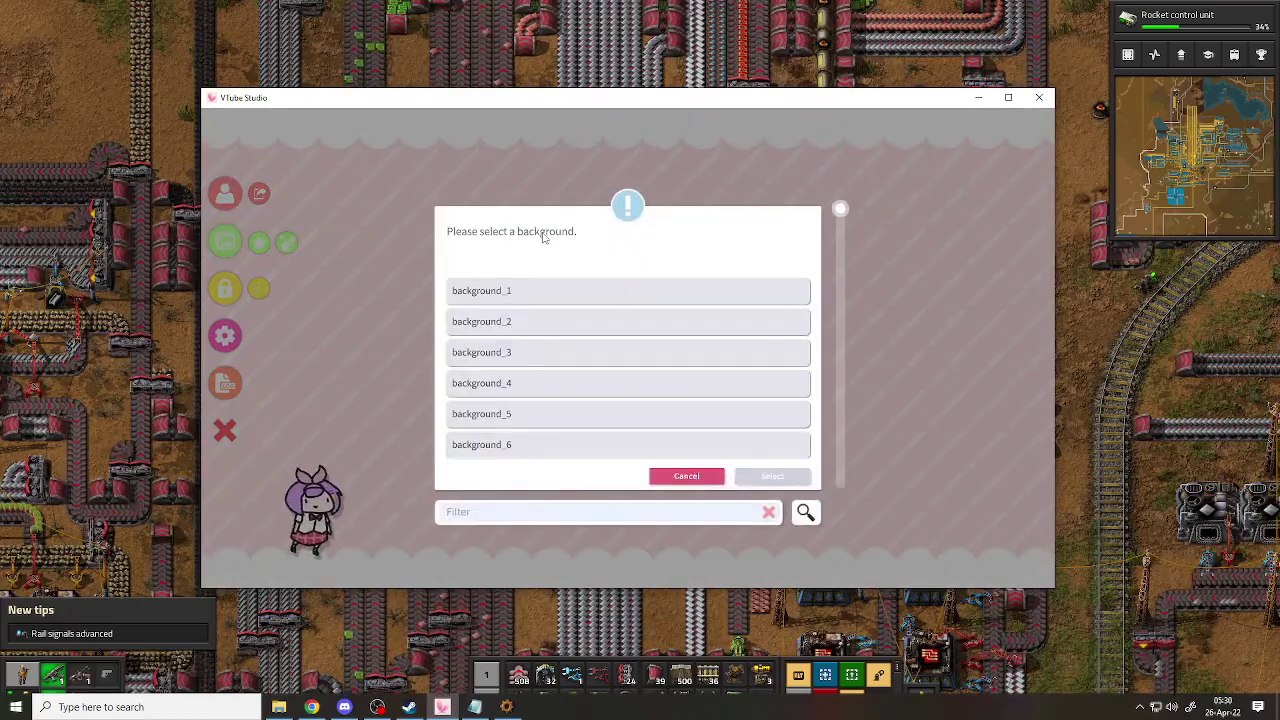
{"action": "scroll", "coordinate": [627, 316], "scroll_direction": "down", "scroll_amount": 10}
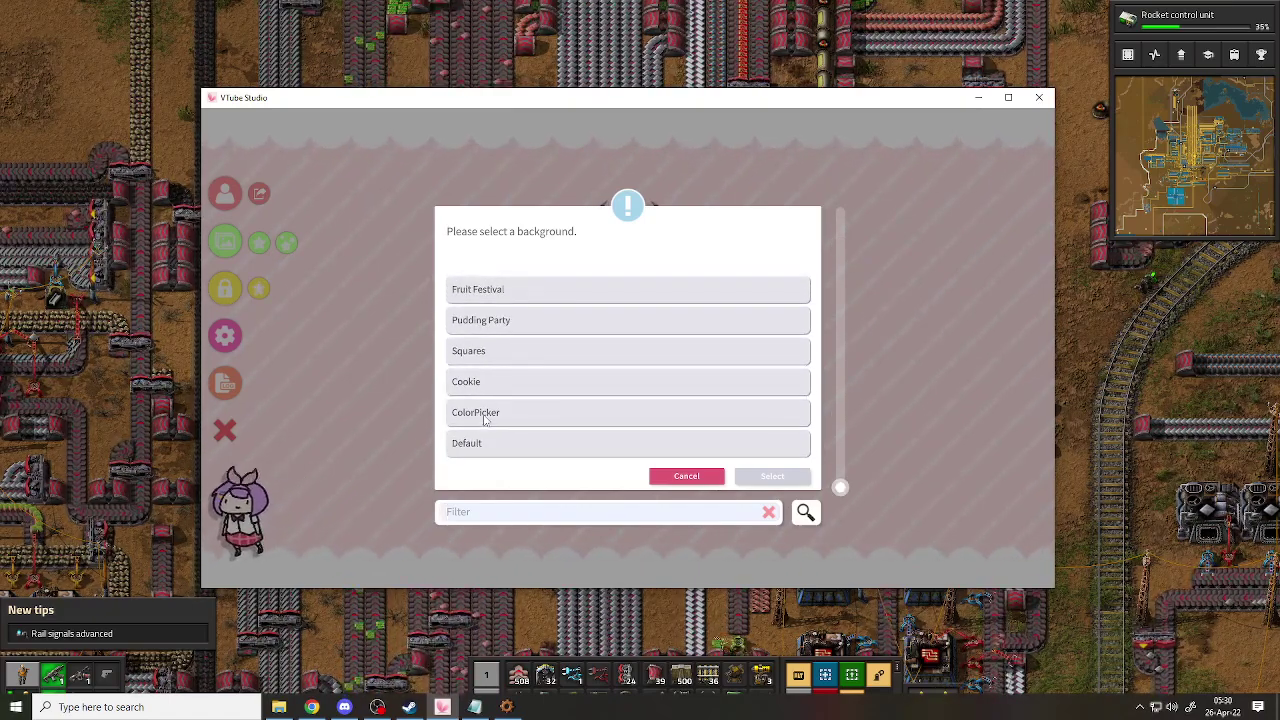
{"action": "left_click", "coordinate": [485, 412]}
{"action": "left_click", "coordinate": [772, 476]}
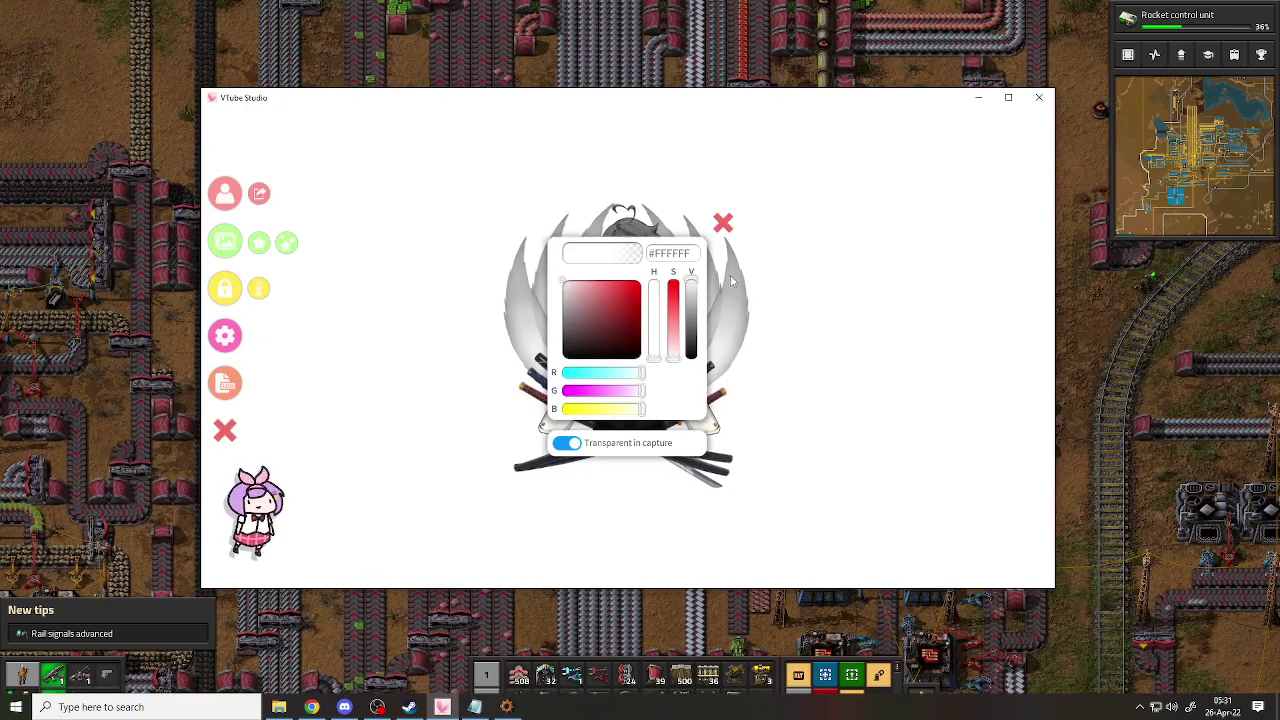
{"action": "left_click", "coordinate": [724, 225]}
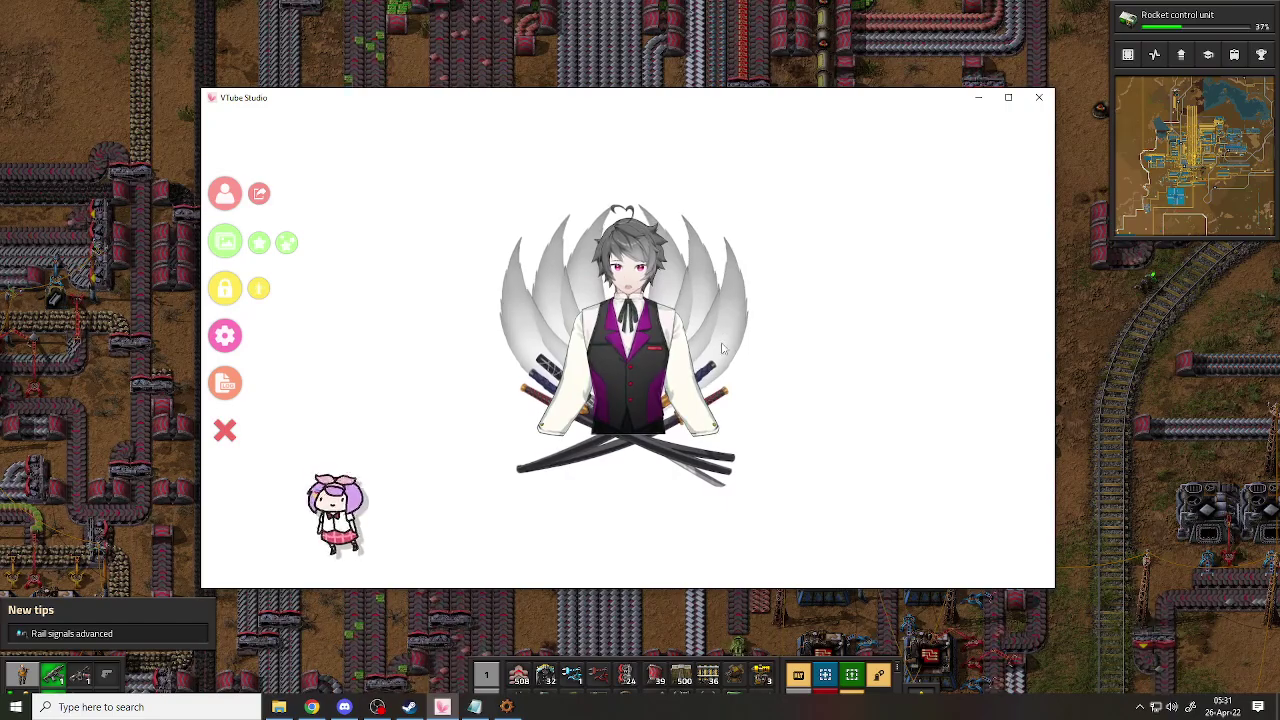
{"action": "left_click", "coordinate": [978, 97]}
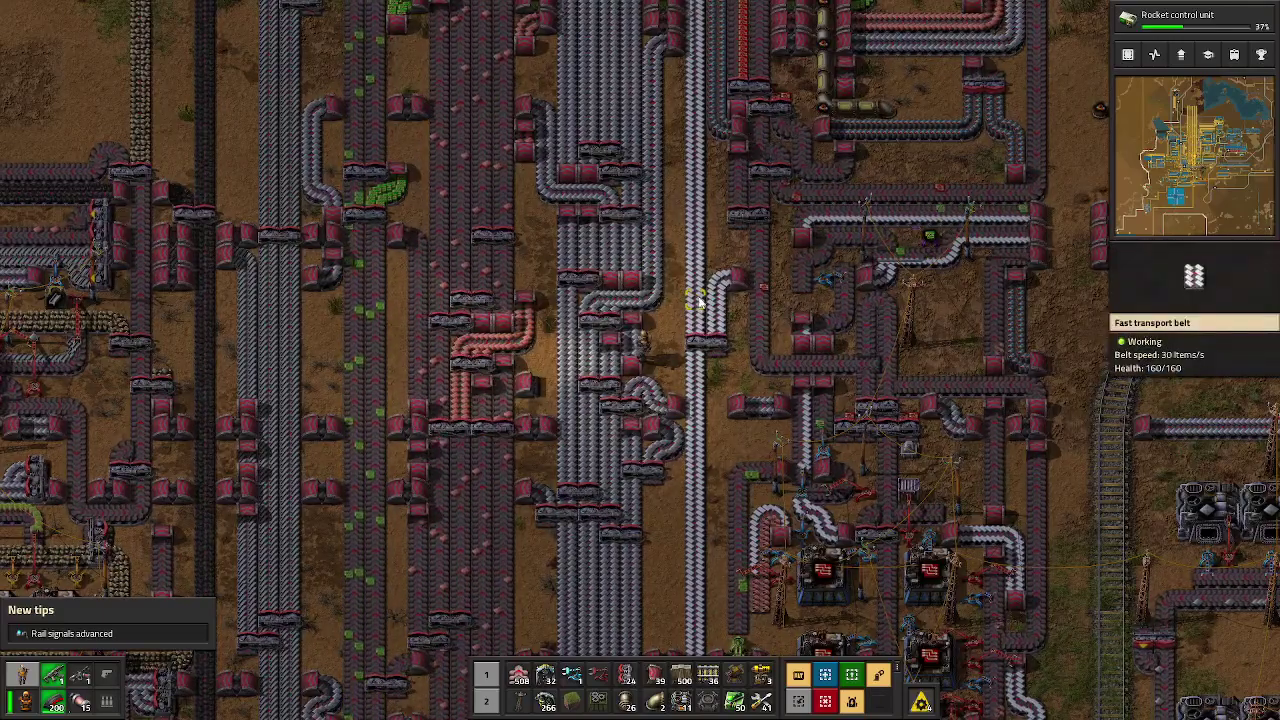
Switch to OBS, make the hidden "vtube studio" source visible again, and maximize the program window.
{"action": "key", "text": "super"}
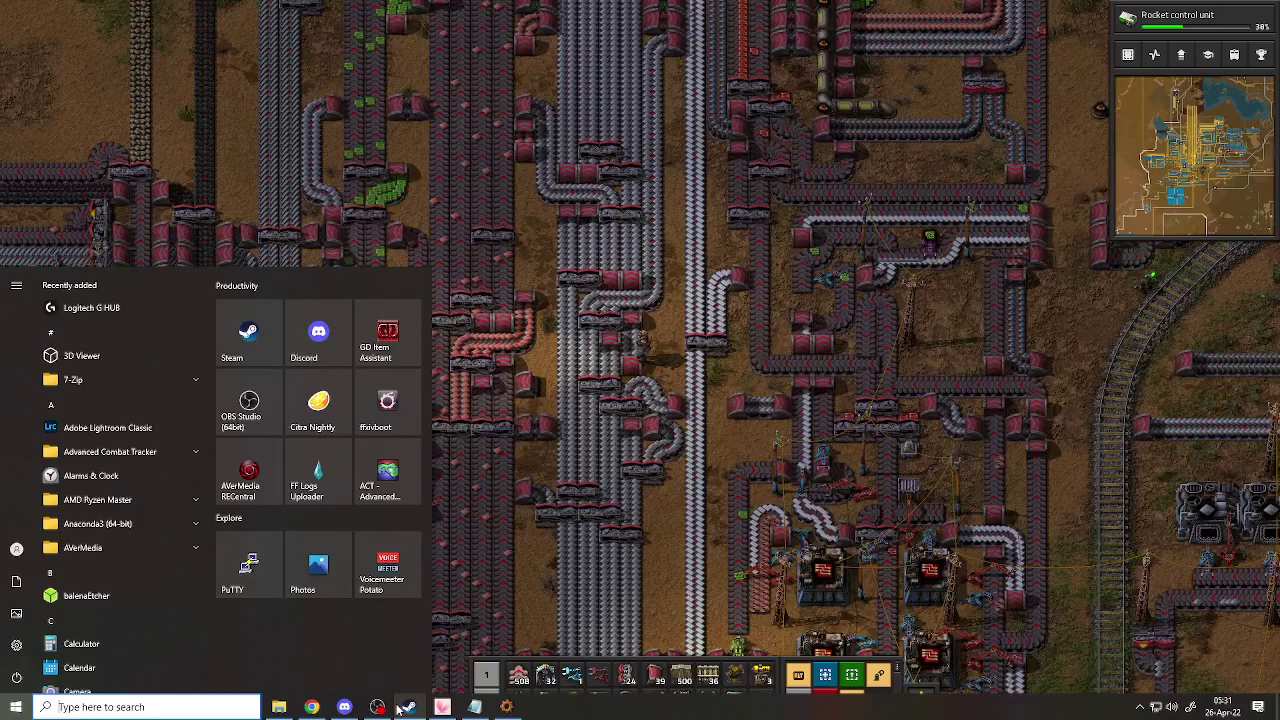
{"action": "left_click", "coordinate": [377, 707]}
{"action": "left_click_drag", "start_coordinate": [737, 258], "coordinate": [702, 95]}
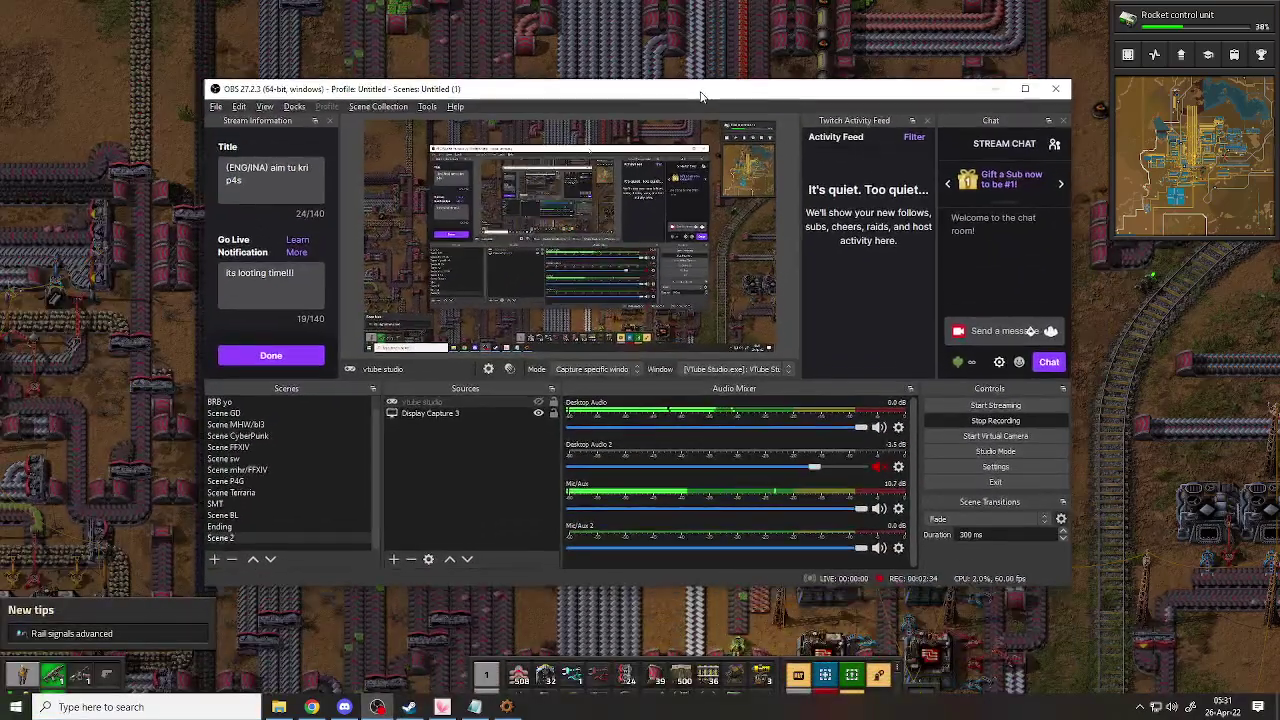
{"action": "left_click", "coordinate": [539, 402]}
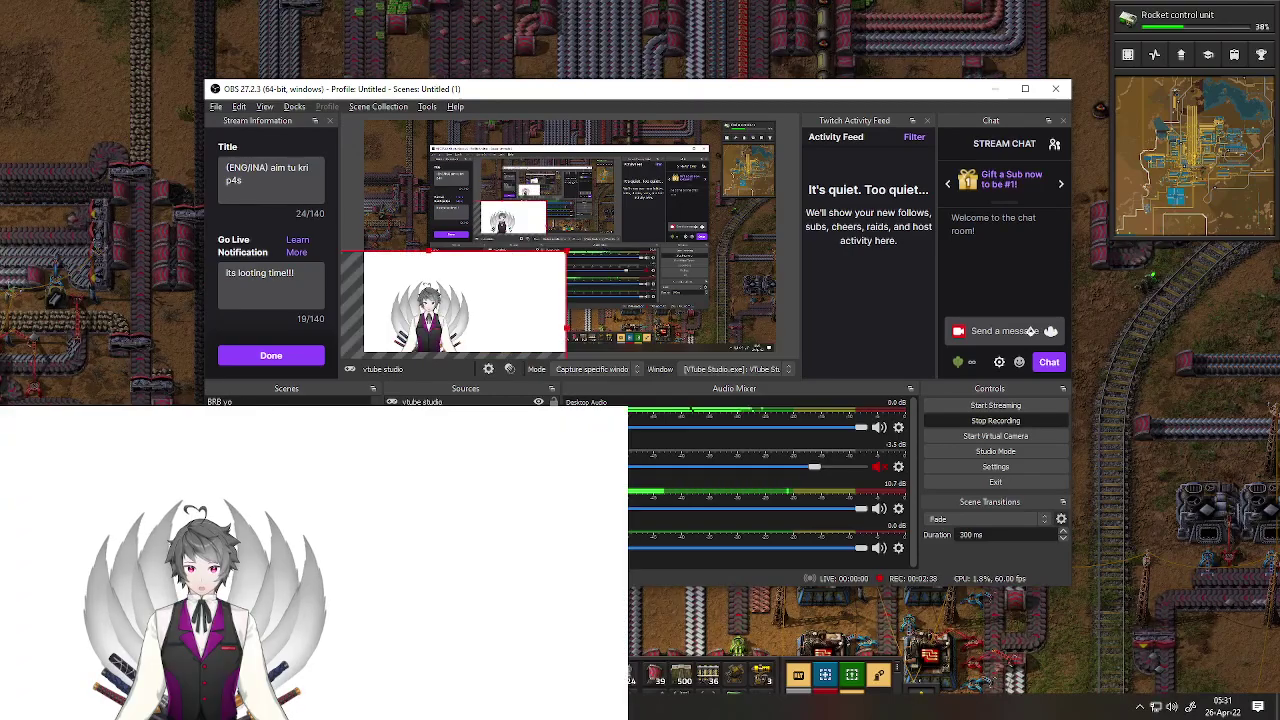
{"action": "left_click", "coordinate": [1025, 89]}
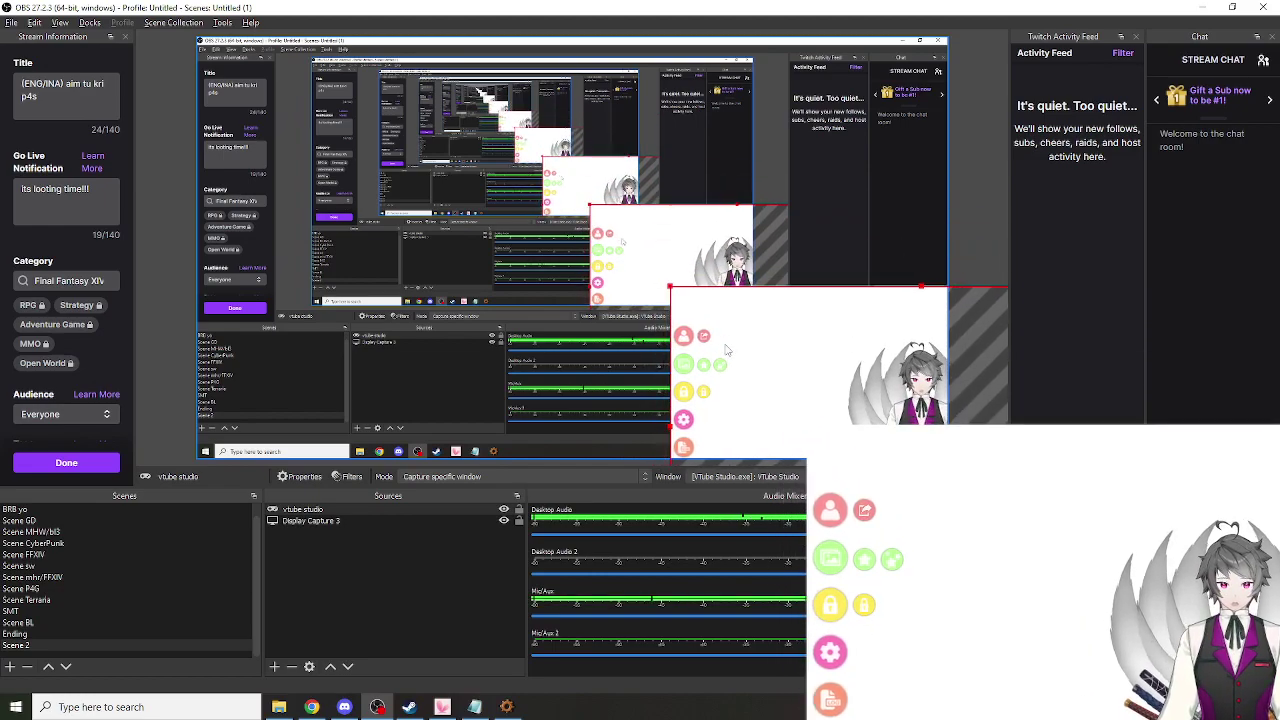
Enable Allow Transparency in the properties of the "vtube studio" source.
{"action": "right_click", "coordinate": [329, 509]}
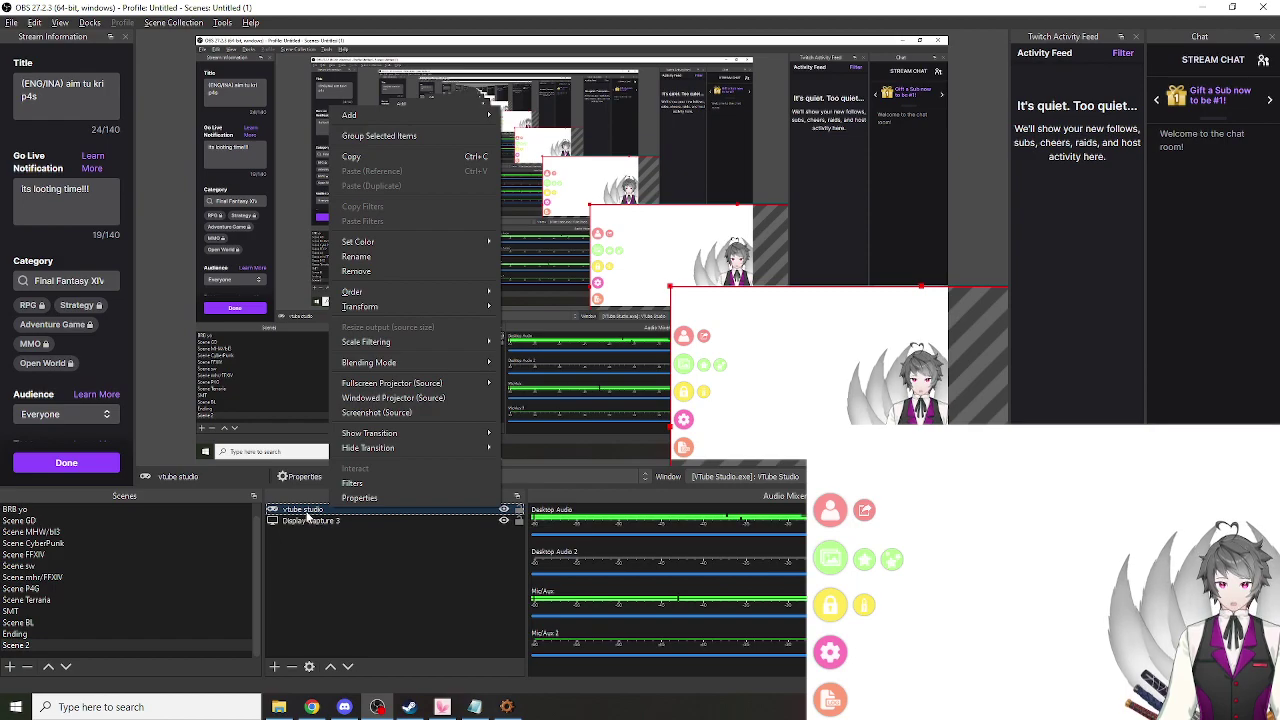
{"action": "left_click", "coordinate": [364, 498]}
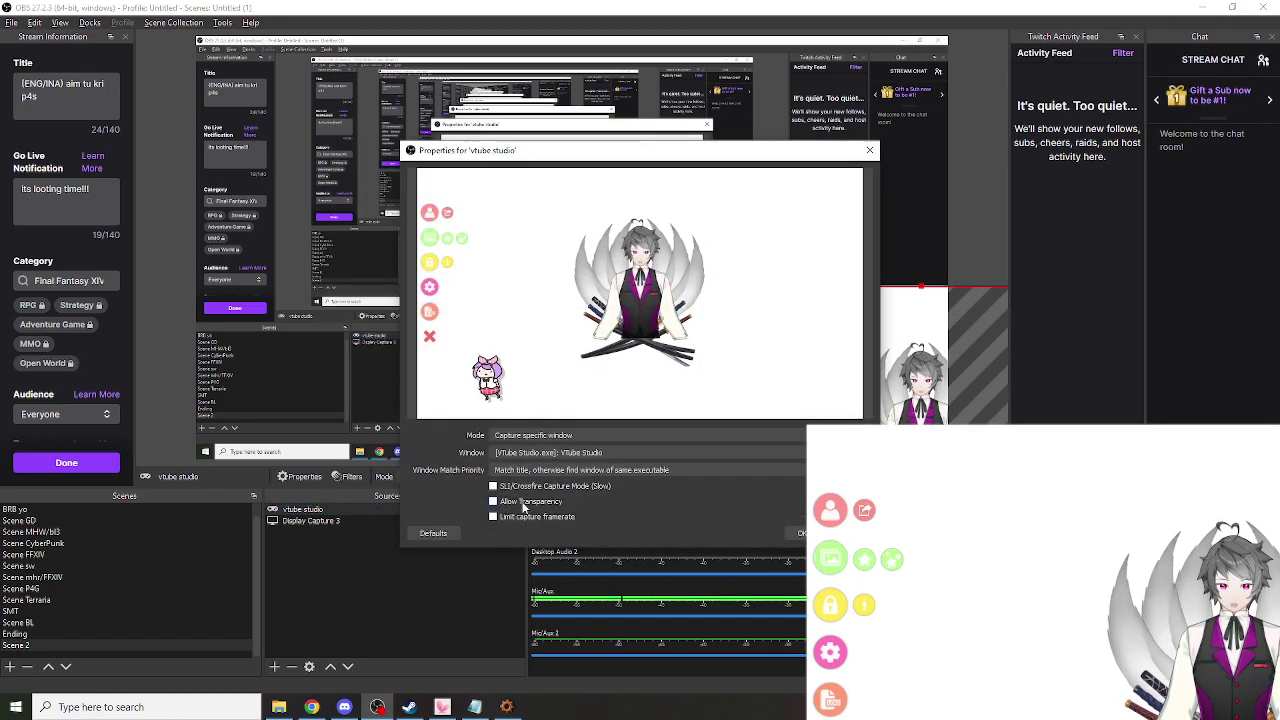
{"action": "left_click_drag", "start_coordinate": [619, 150], "coordinate": [242, 50]}
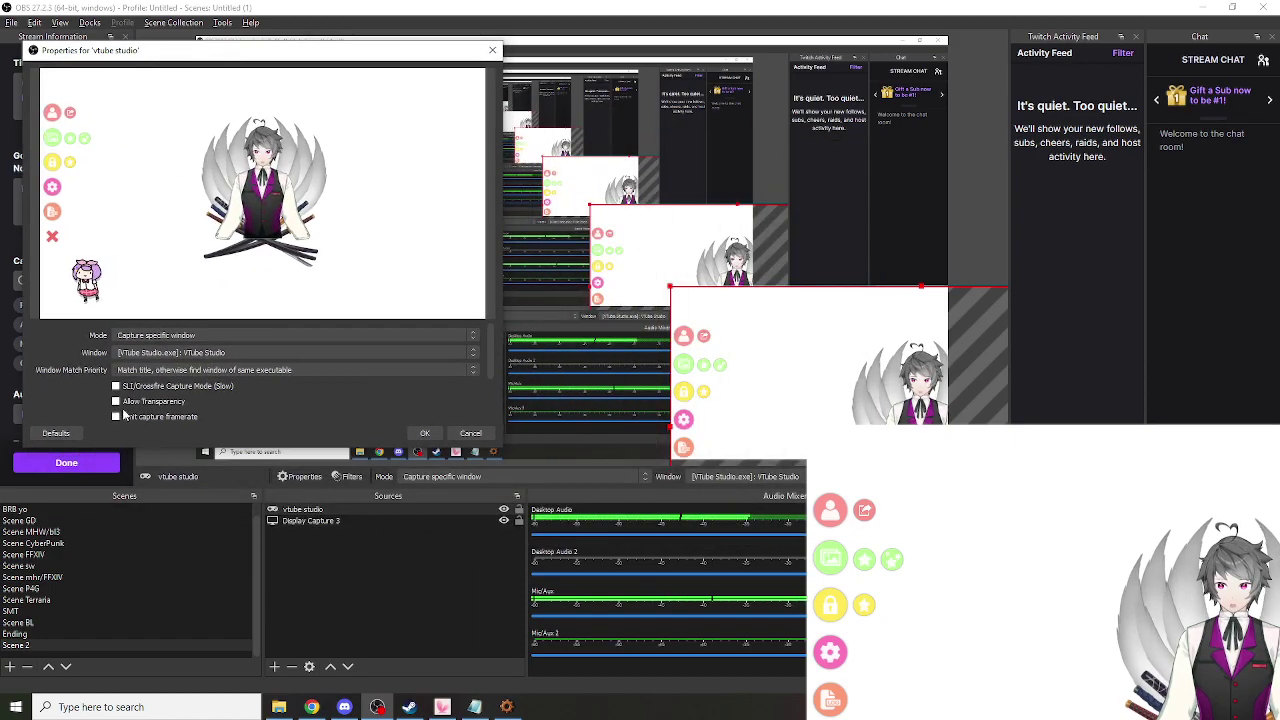
{"action": "left_click", "coordinate": [116, 401]}
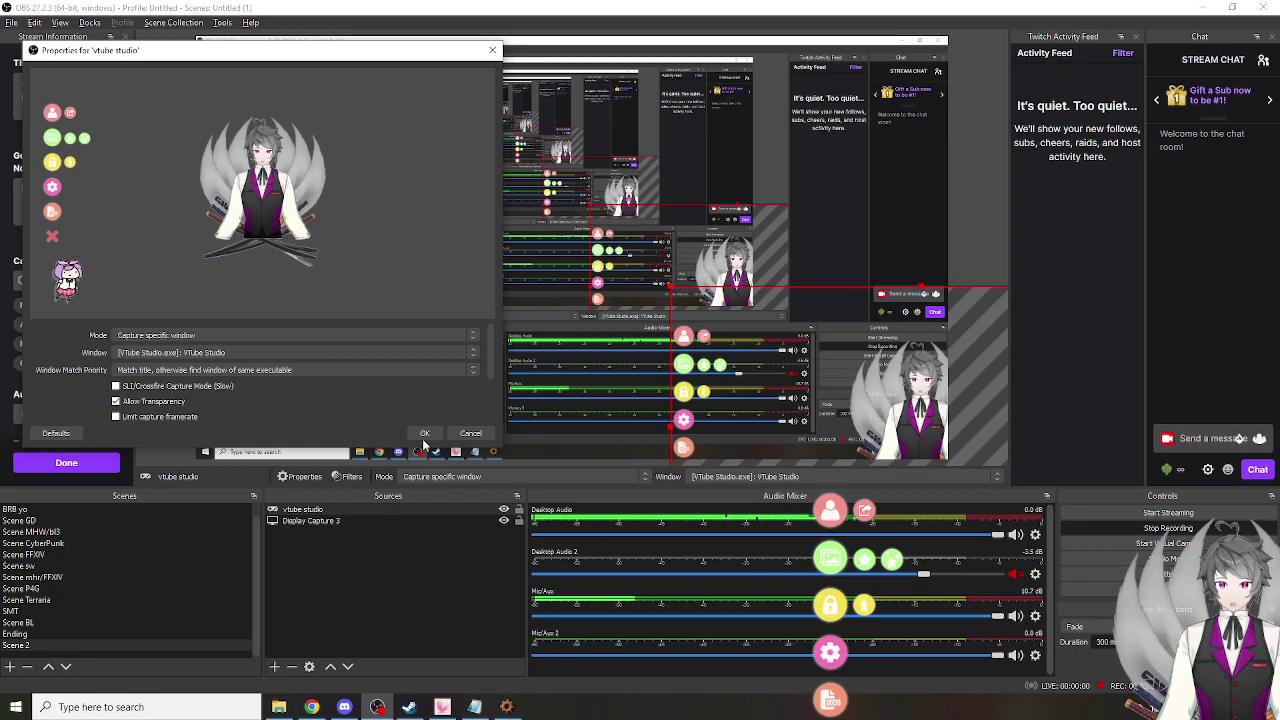
{"action": "left_click", "coordinate": [424, 434]}
Move the transparent avatar capture back to the canvas's lower-left corner and return to the game.
{"action": "left_click_drag", "start_coordinate": [922, 393], "coordinate": [290, 388]}
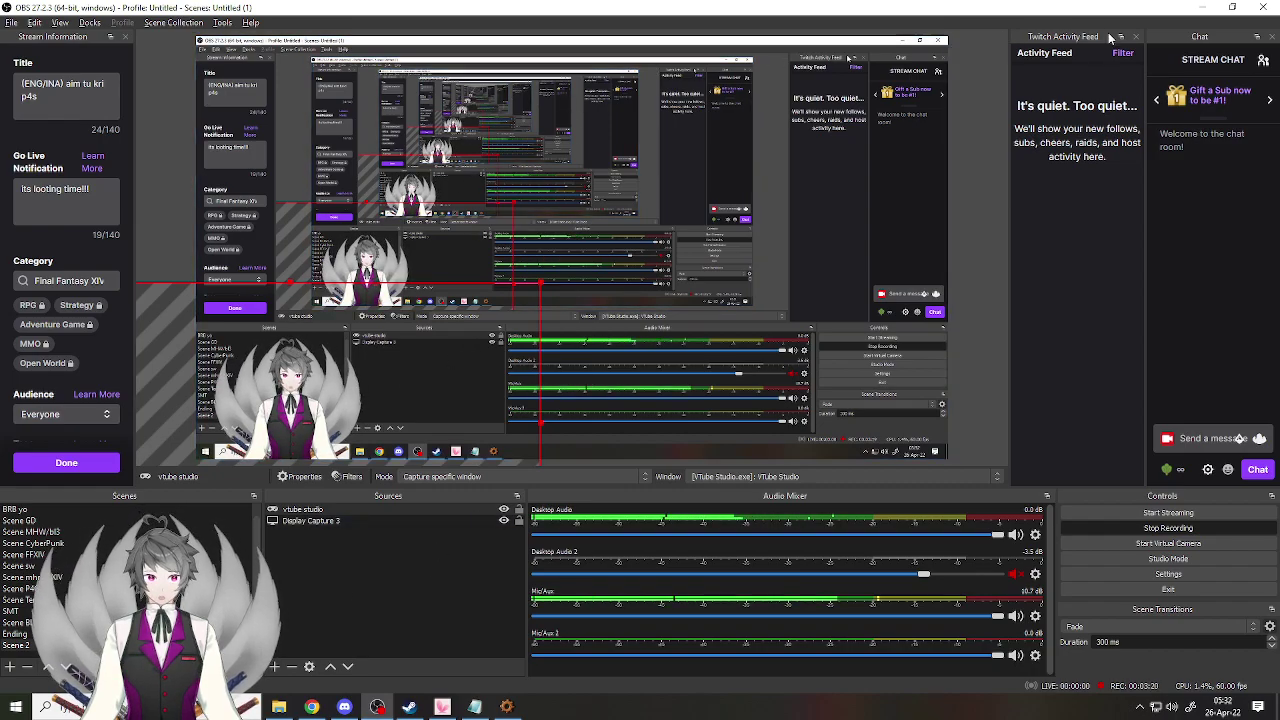
{"action": "left_click_drag", "start_coordinate": [1033, 14], "coordinate": [10, 238]}
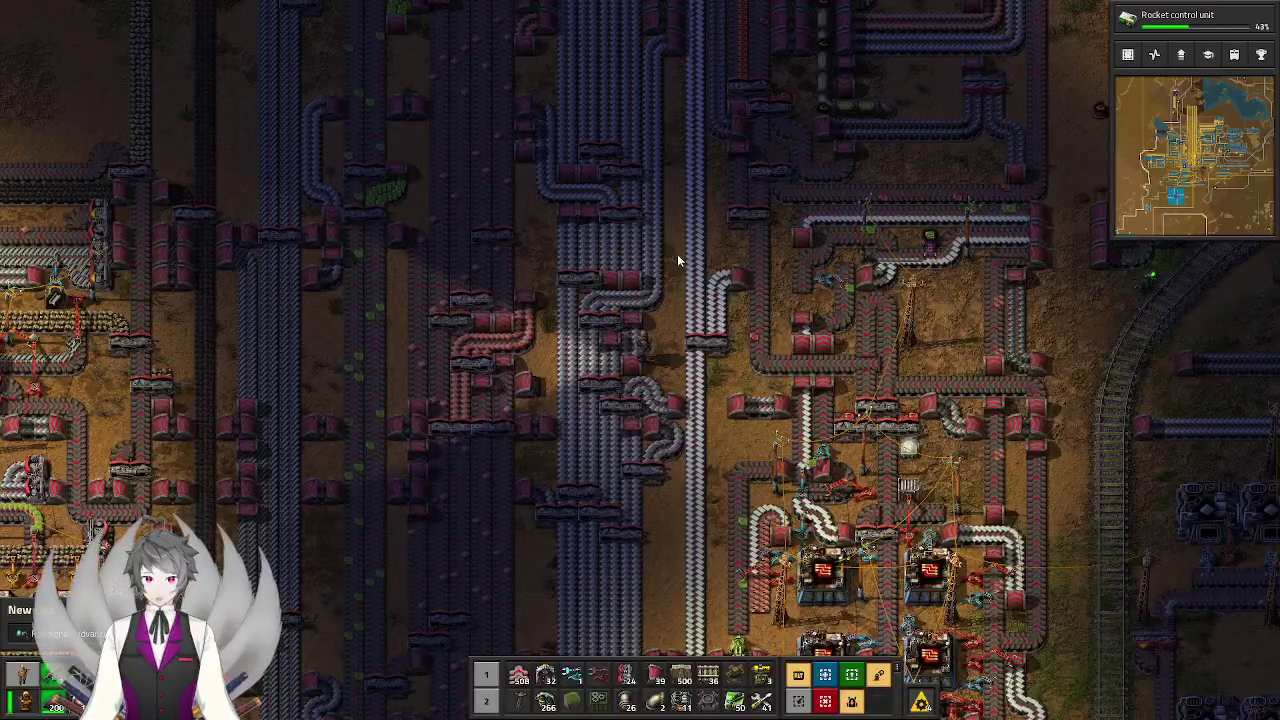
Walk the character north along the factory's main belts to check the transparent avatar overlay over gameplay.
{"action": "key", "text": "d"}
{"action": "key", "text": "w"}
{"action": "key", "text": "a"}
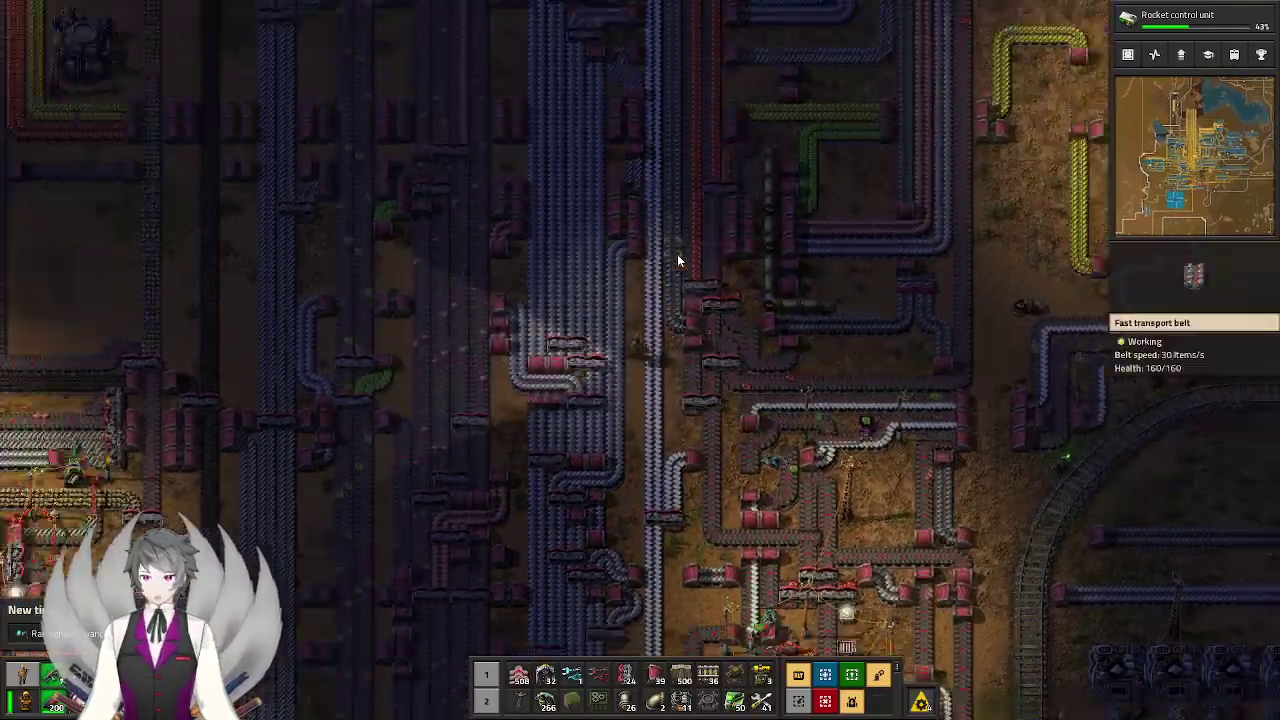
{"action": "scroll", "coordinate": [680, 270], "scroll_direction": "down", "scroll_amount": 5}
{"action": "key", "text": "w"}
{"action": "scroll", "coordinate": [696, 350], "scroll_direction": "up", "scroll_amount": 5}
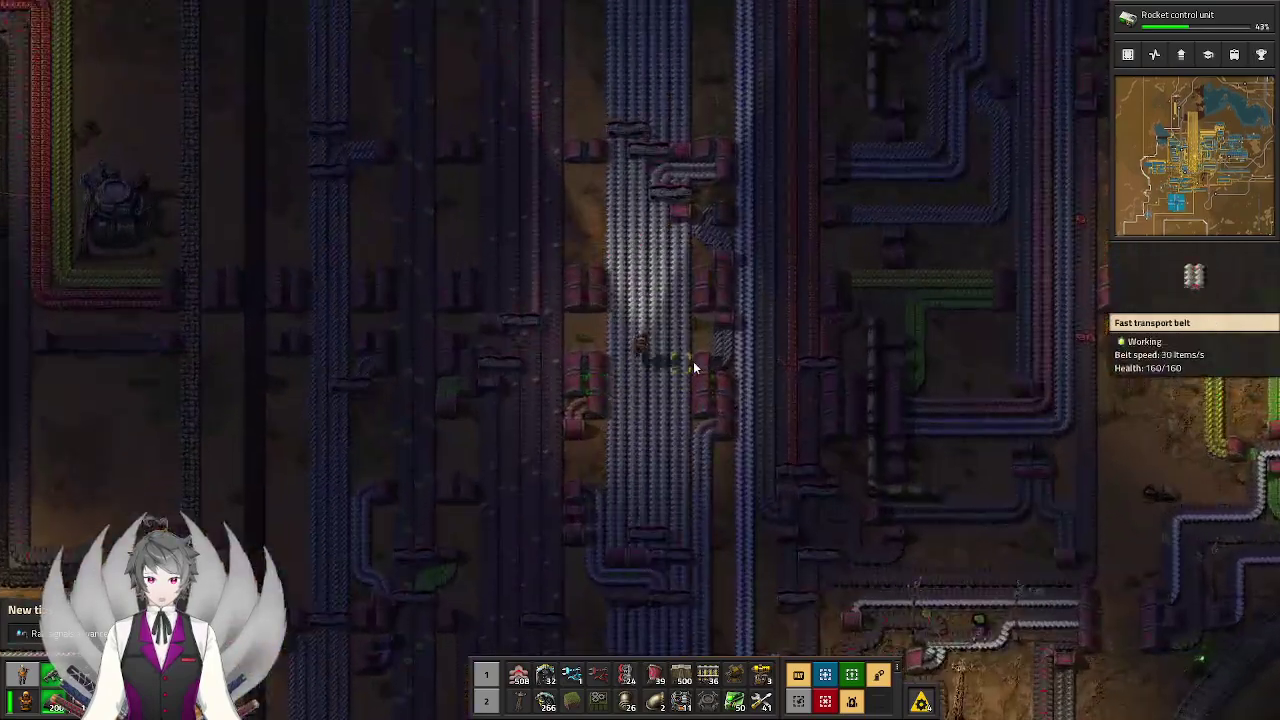
Walk the character south along the factory's main belts and back north to examine the transparent avatar overlay over moving gameplay.
{"action": "key", "text": "d"}
{"action": "key", "text": "a"}
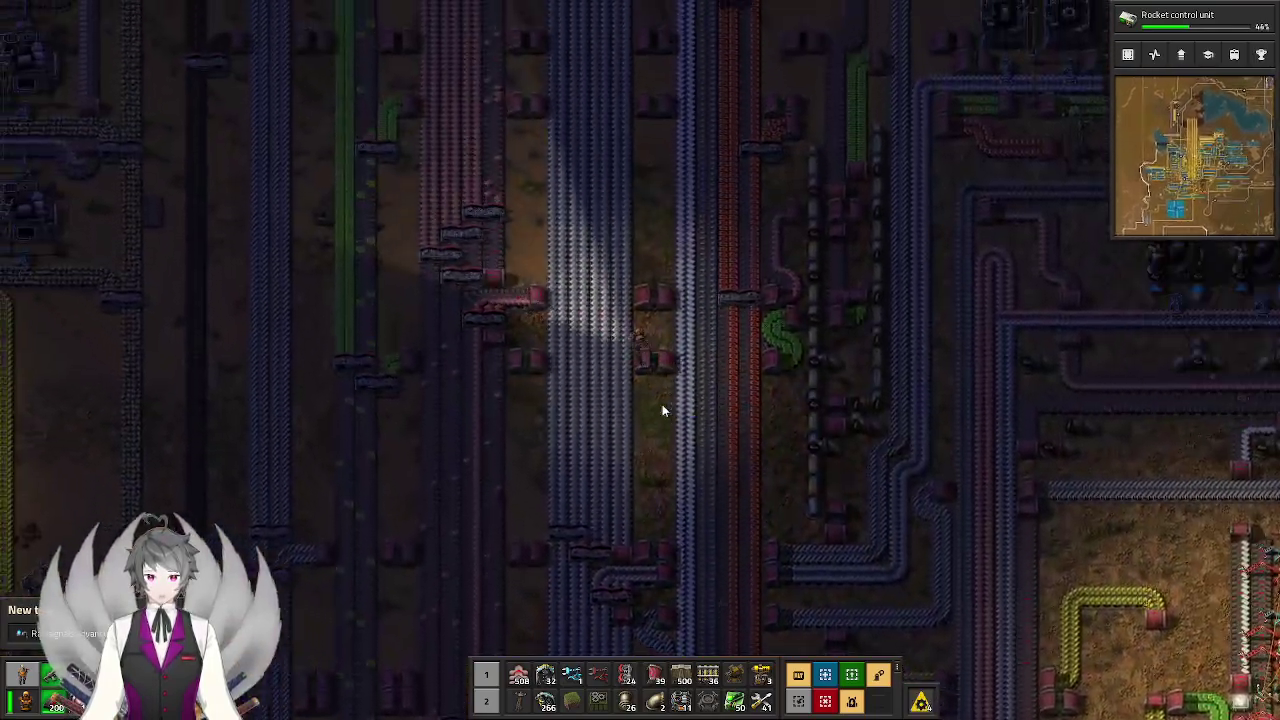
{"action": "key", "text": "s"}
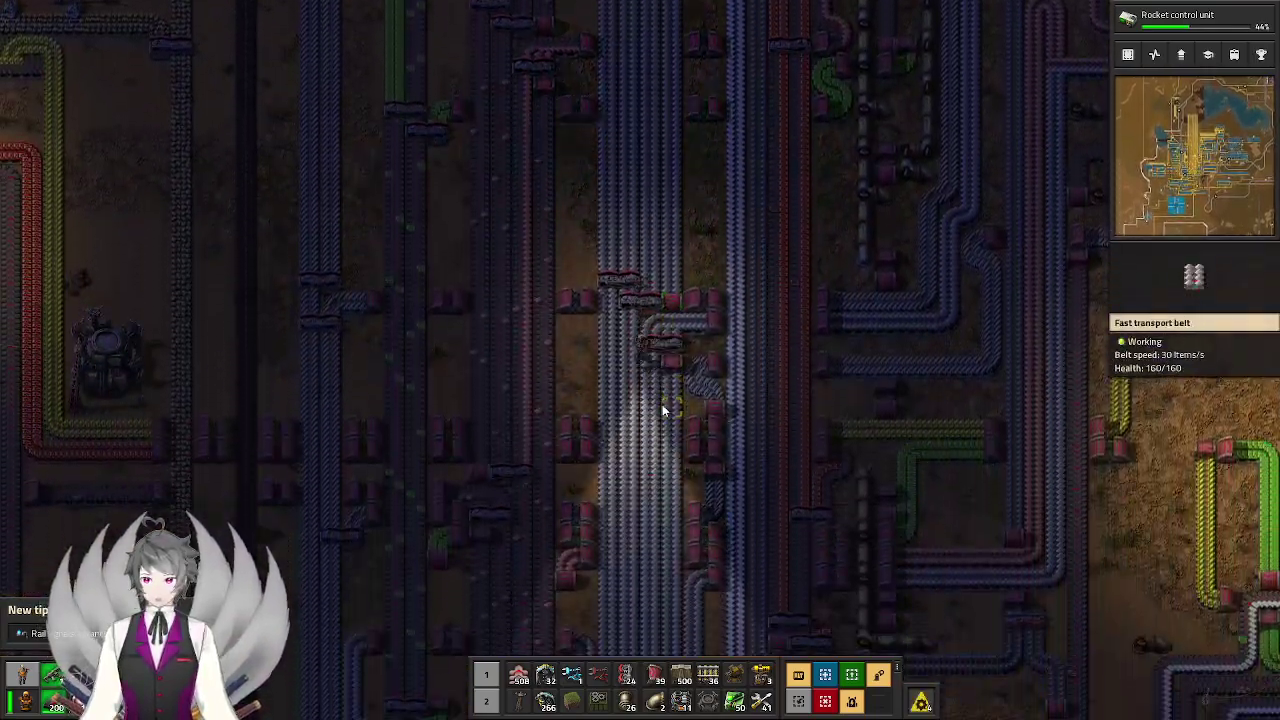
{"action": "key", "text": "s"}
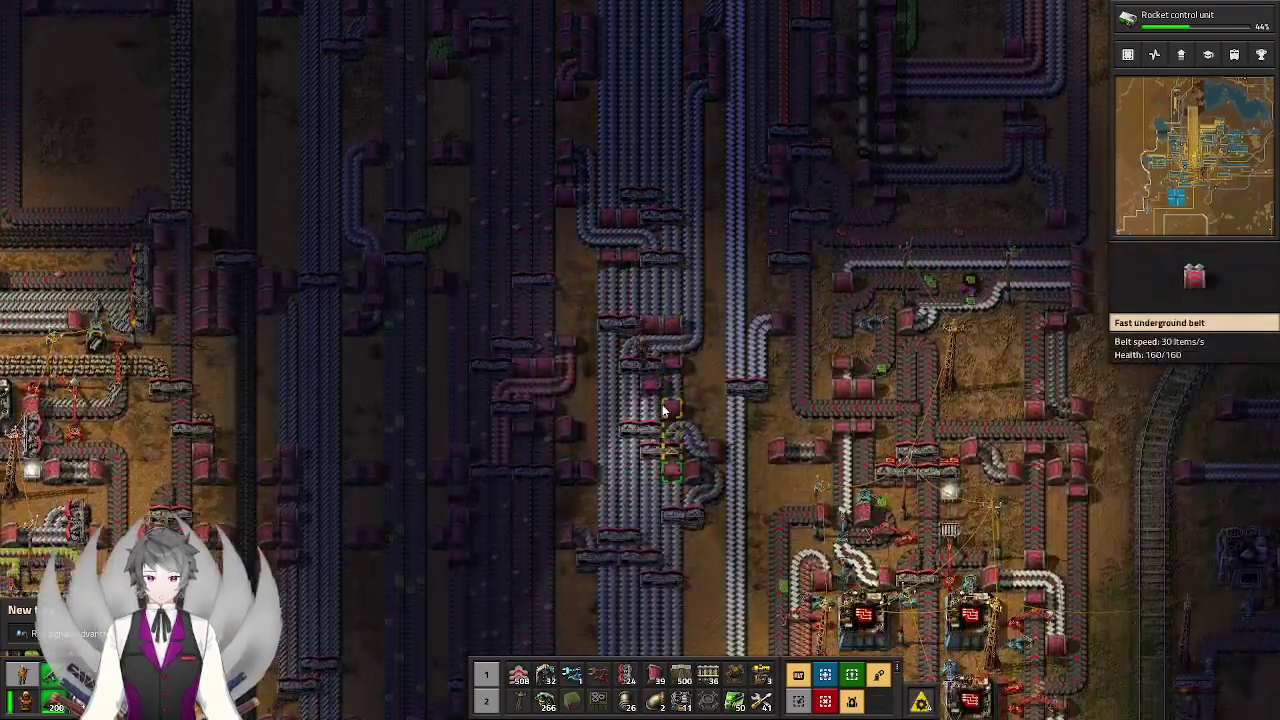
{"action": "scroll", "coordinate": [662, 410], "scroll_direction": "up", "scroll_amount": 3}
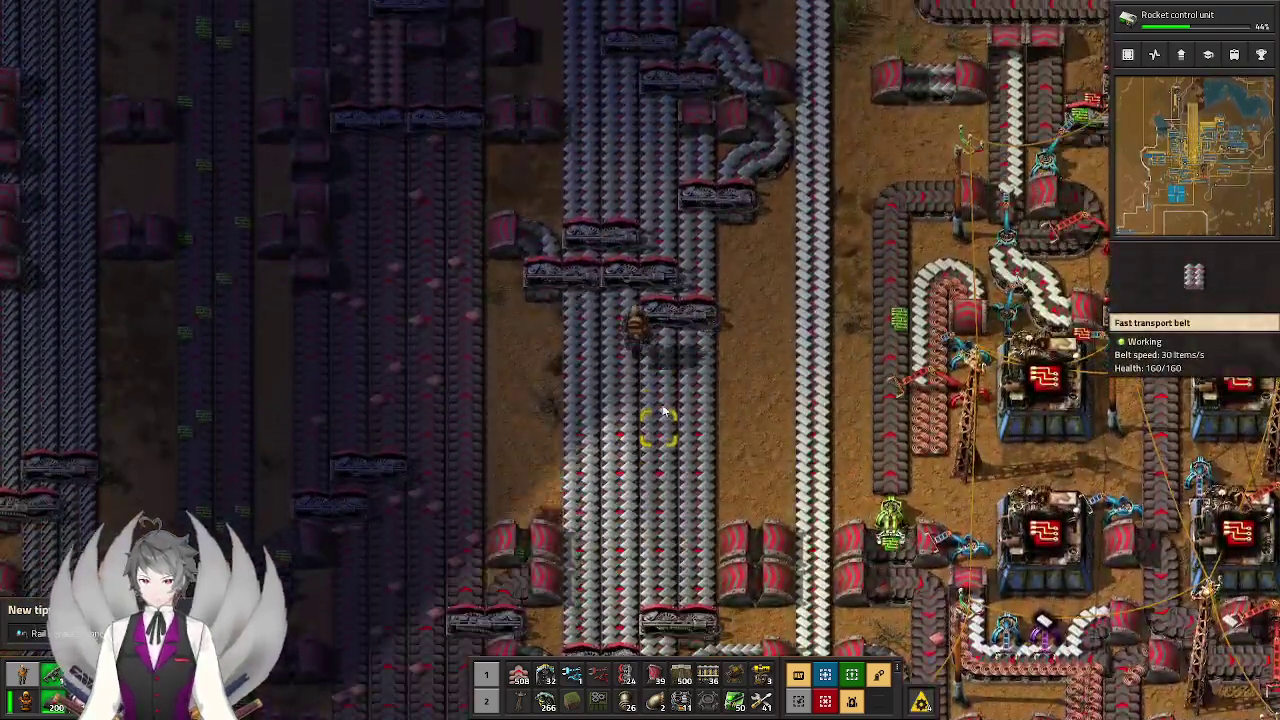
{"action": "key", "text": "w"}
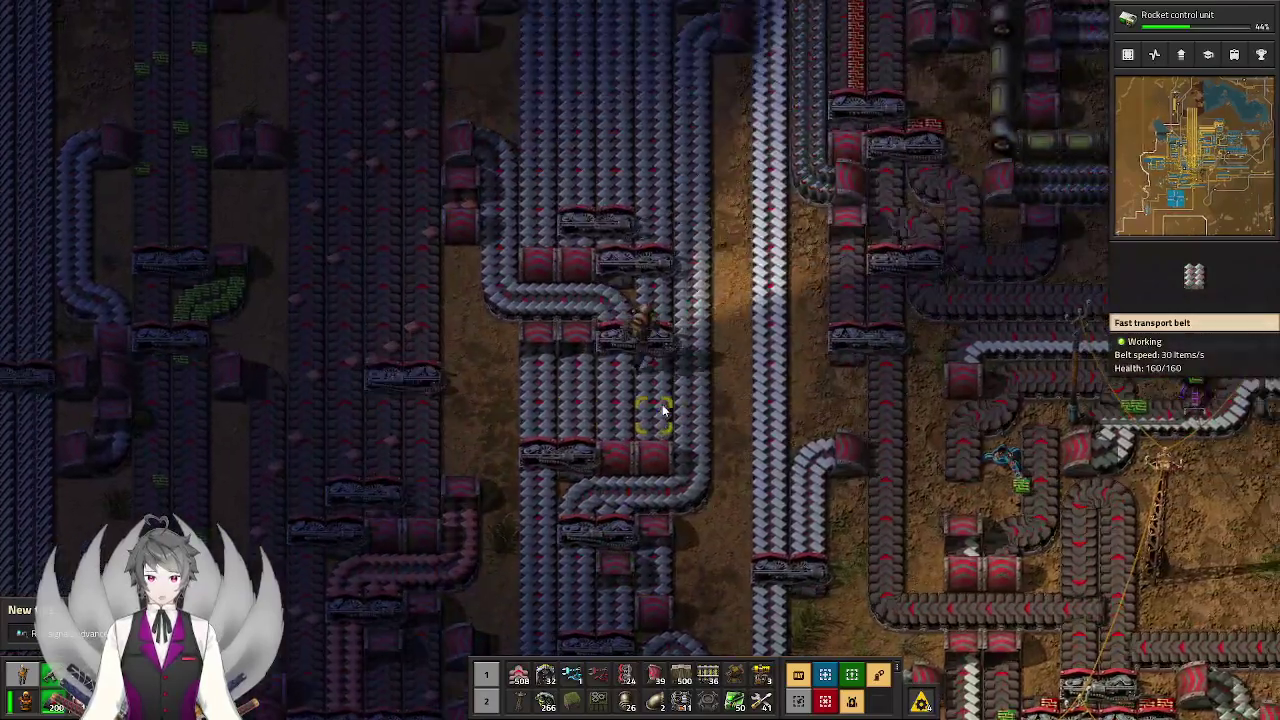
{"action": "key", "text": "w"}
{"action": "scroll", "coordinate": [662, 410], "scroll_direction": "down", "scroll_amount": 4}
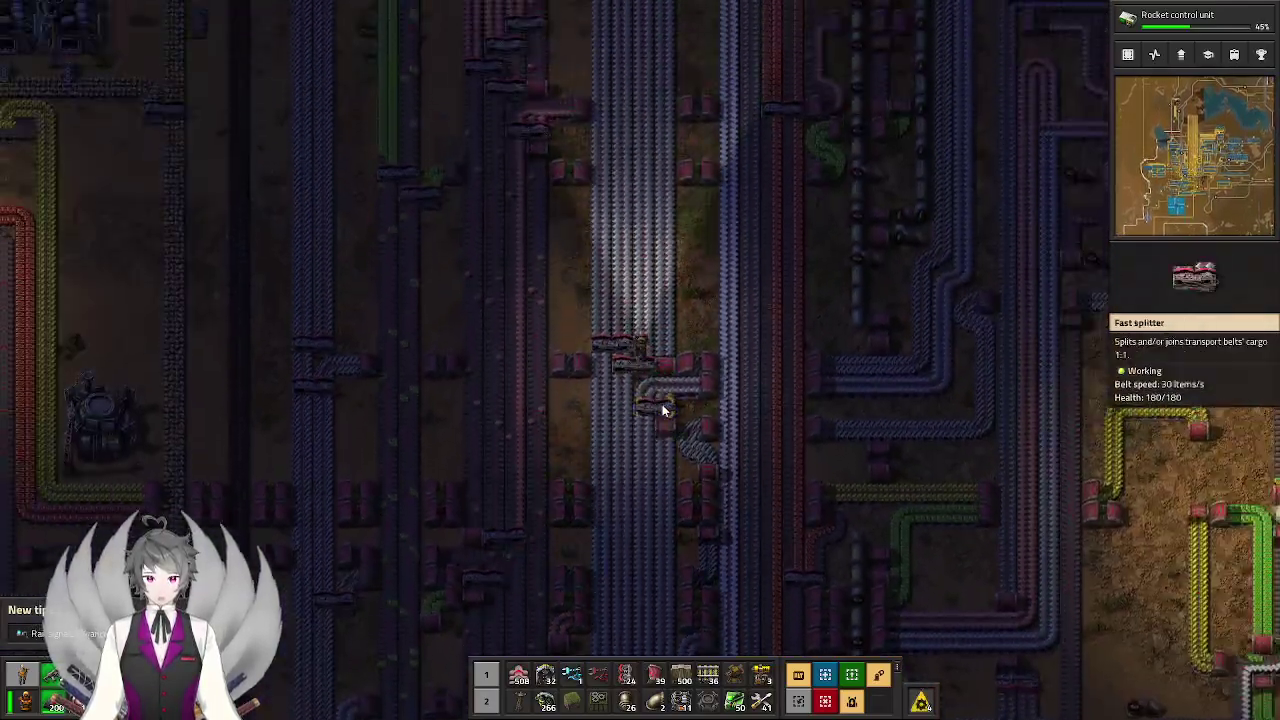
{"action": "scroll", "coordinate": [662, 410], "scroll_direction": "up", "scroll_amount": 2}
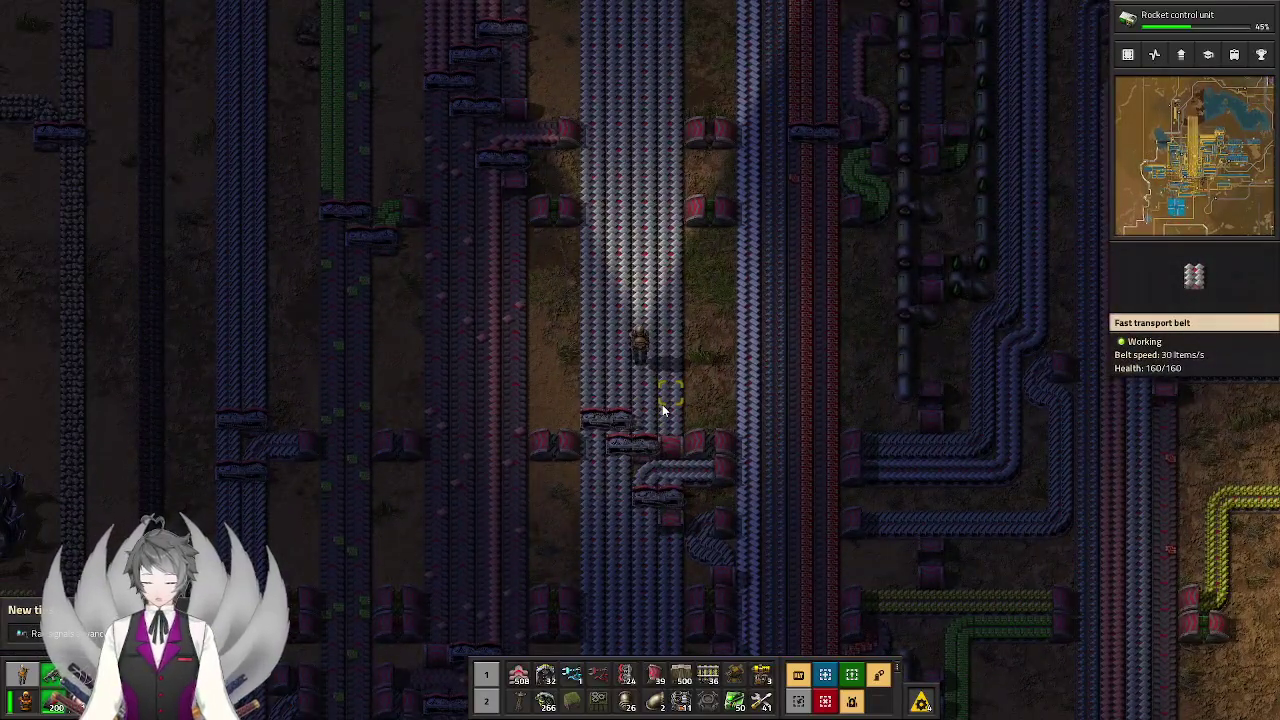